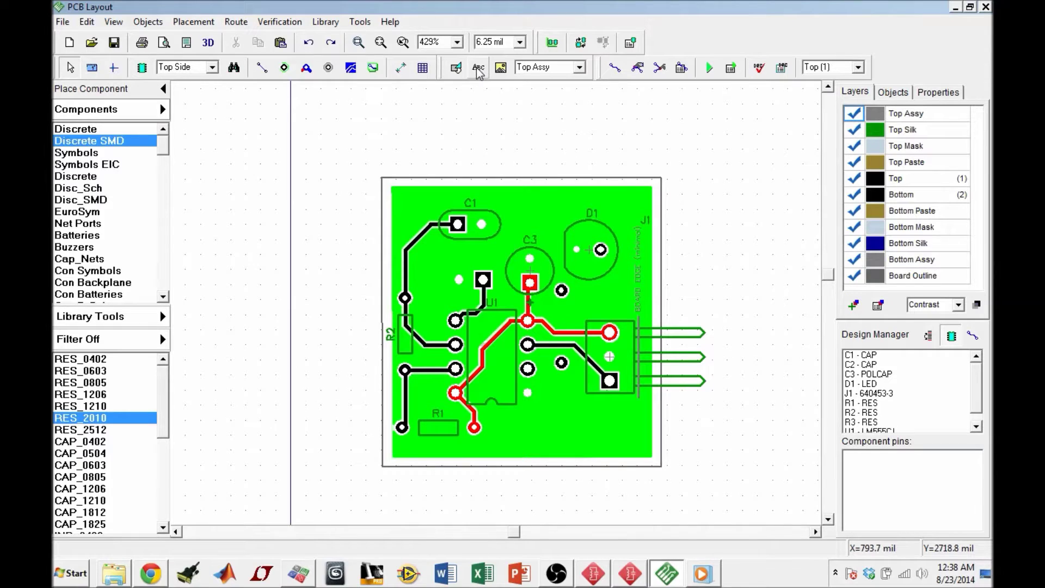
Place the text "555 TimerCircuit" on the board's empty area between R1 and the lower-right corner.
click(478, 69)
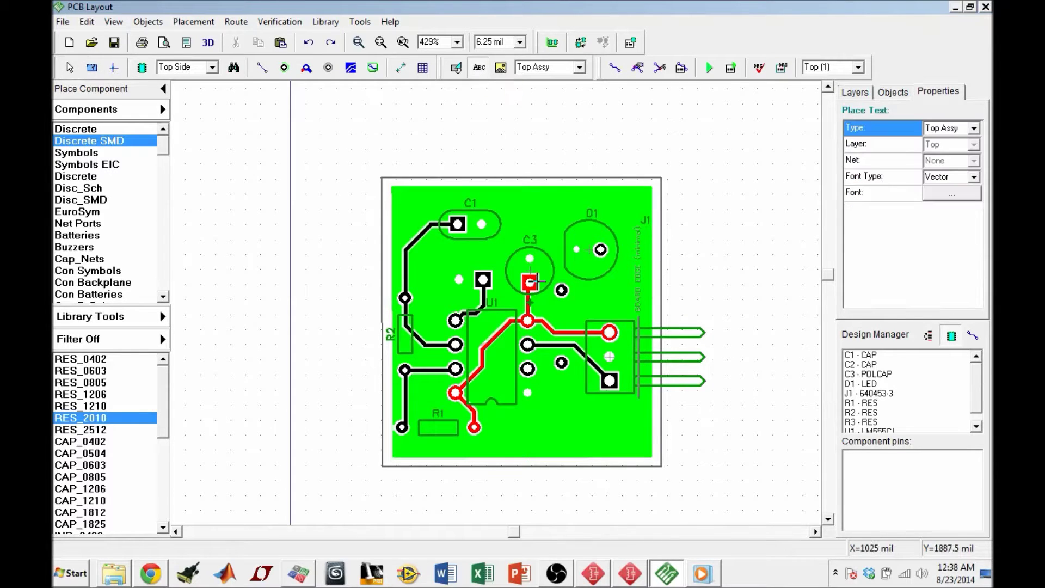
click(535, 446)
scroll(549, 474, up, 2)
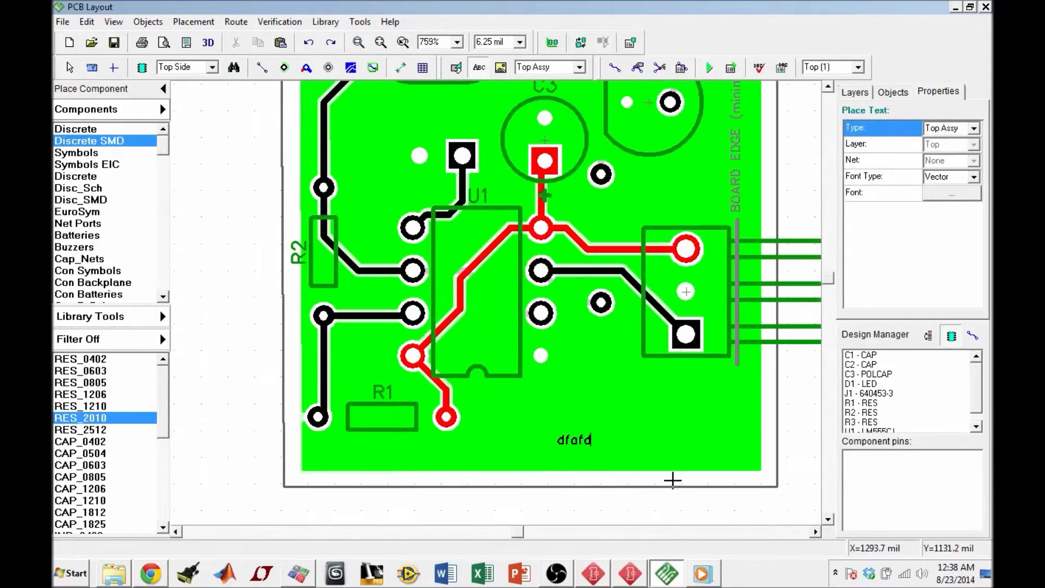
key(BackSpace)
key(BackSpace)
key(BackSpace)
key(BackSpace)
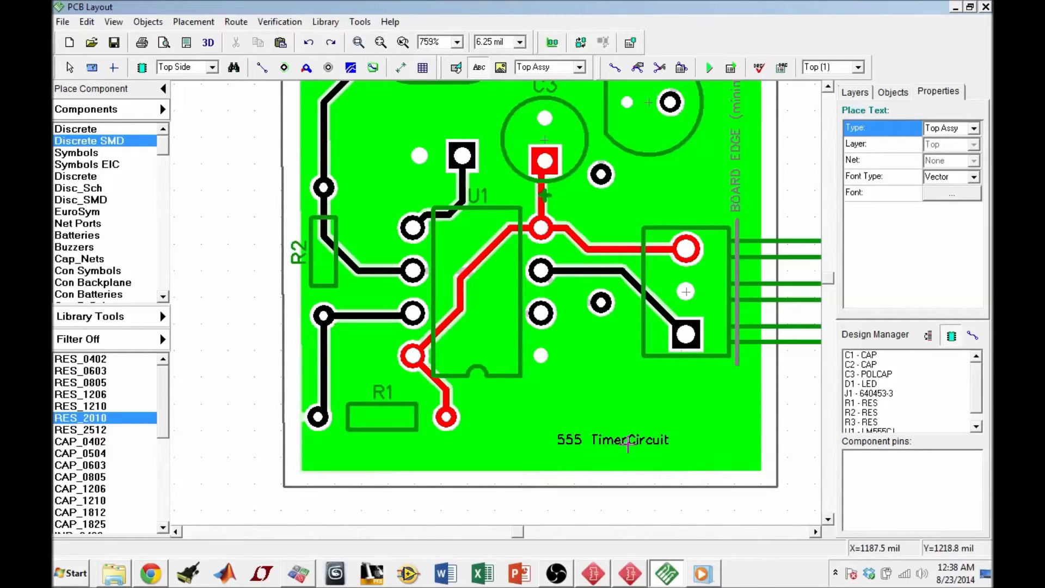
click(628, 444)
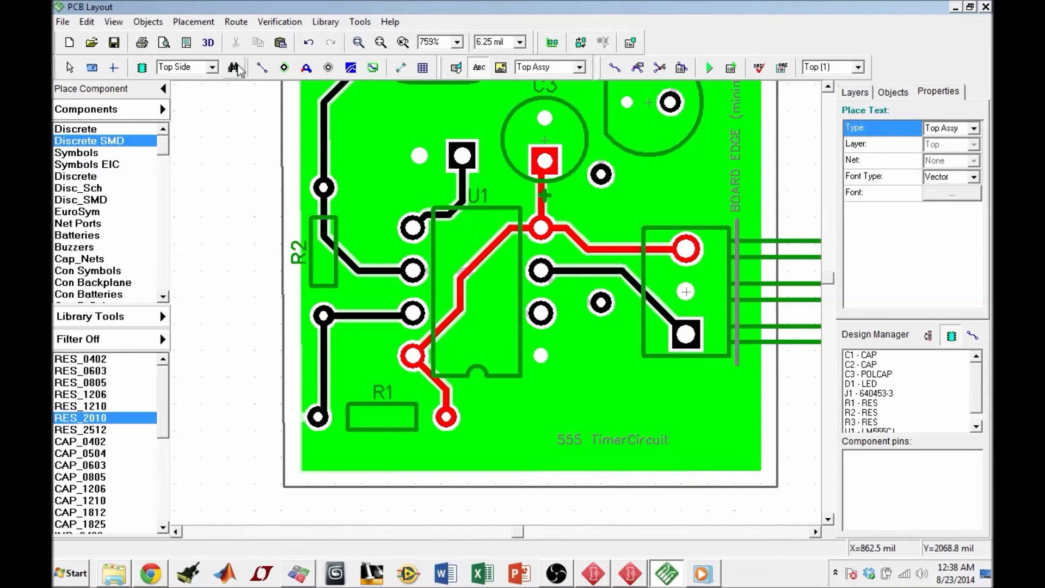
Change the "555 TimerCircuit" label's type to Top Silk and reposition it slightly above the board's lower edge.
click(70, 67)
click(642, 434)
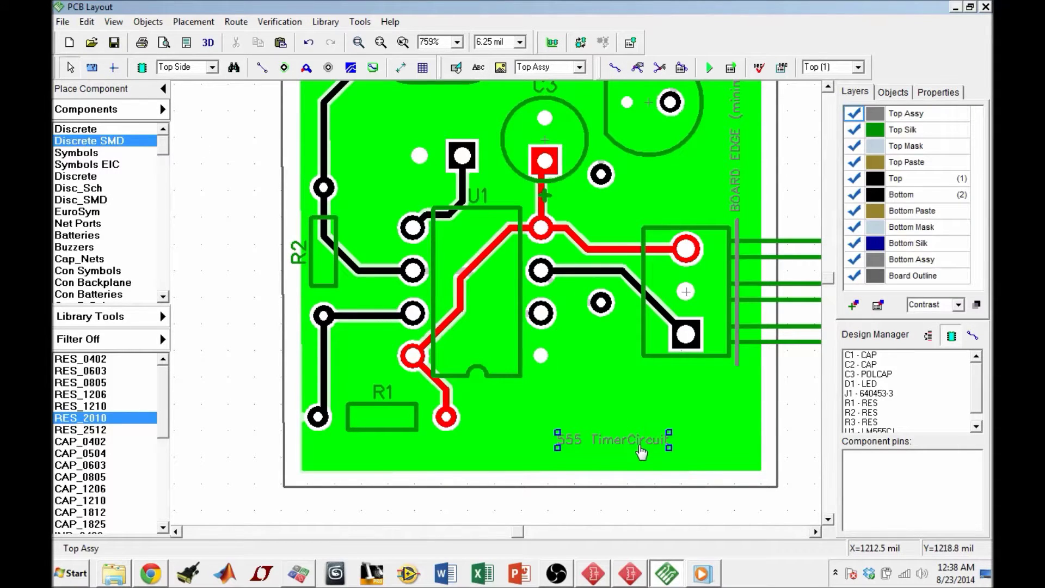
drag(691, 443, 704, 446)
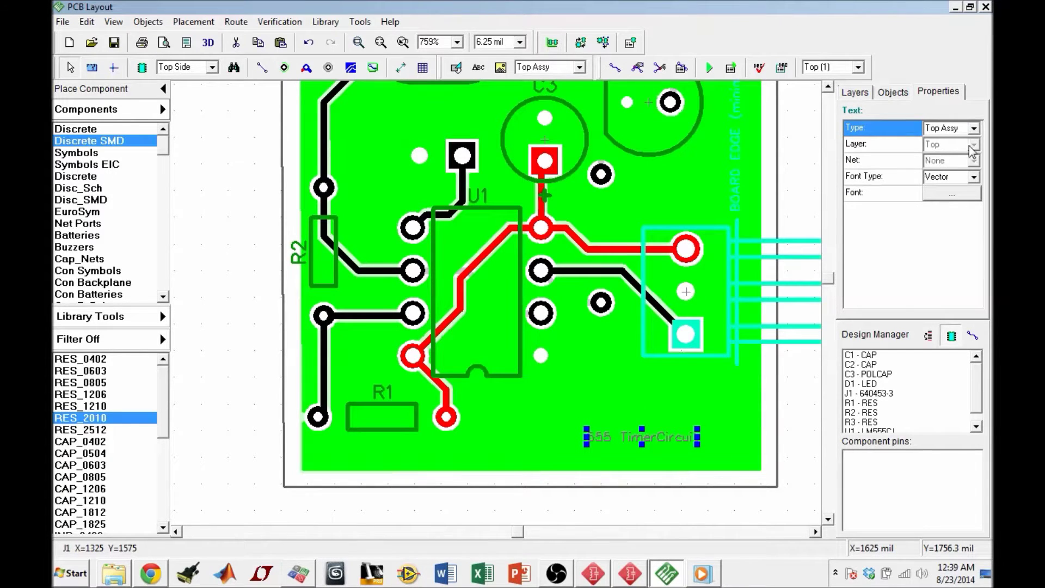
click(973, 130)
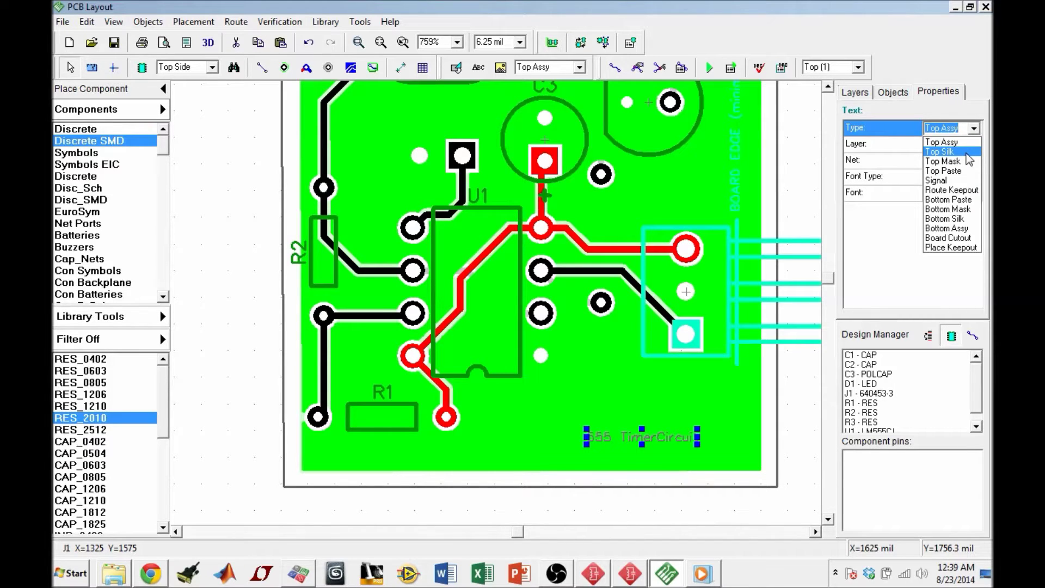
click(967, 153)
drag(660, 444, 630, 423)
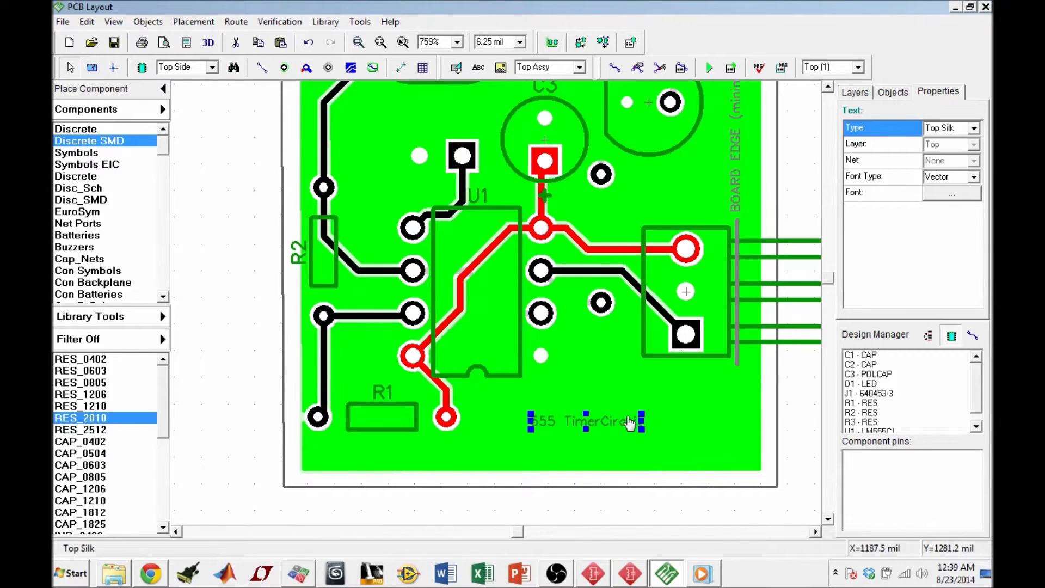
Examine the silkscreen label on the board in the 3D preview and close the preview.
click(390, 21)
mouse_move(359, 21)
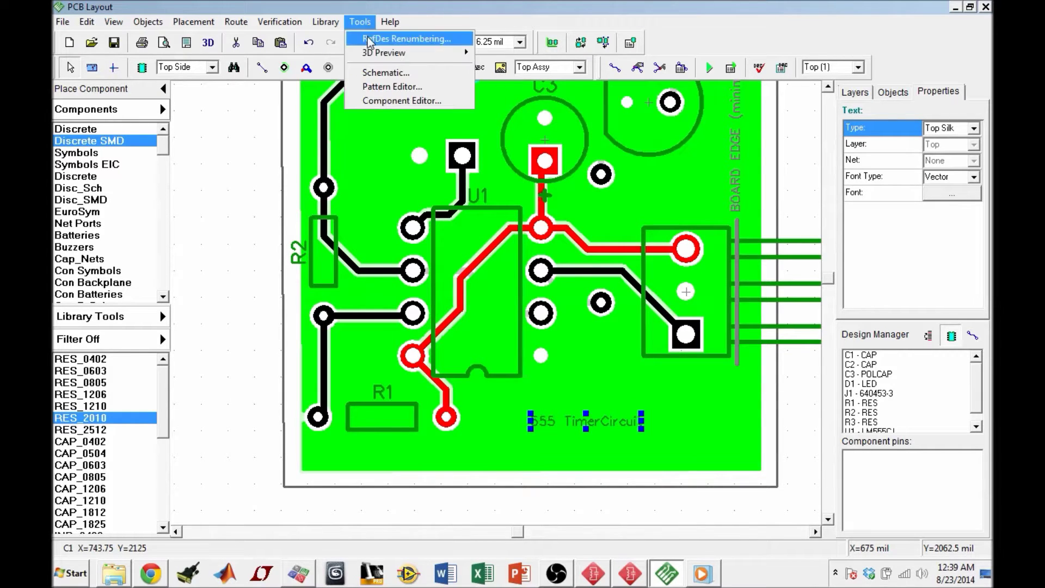
mouse_move(392, 52)
click(509, 53)
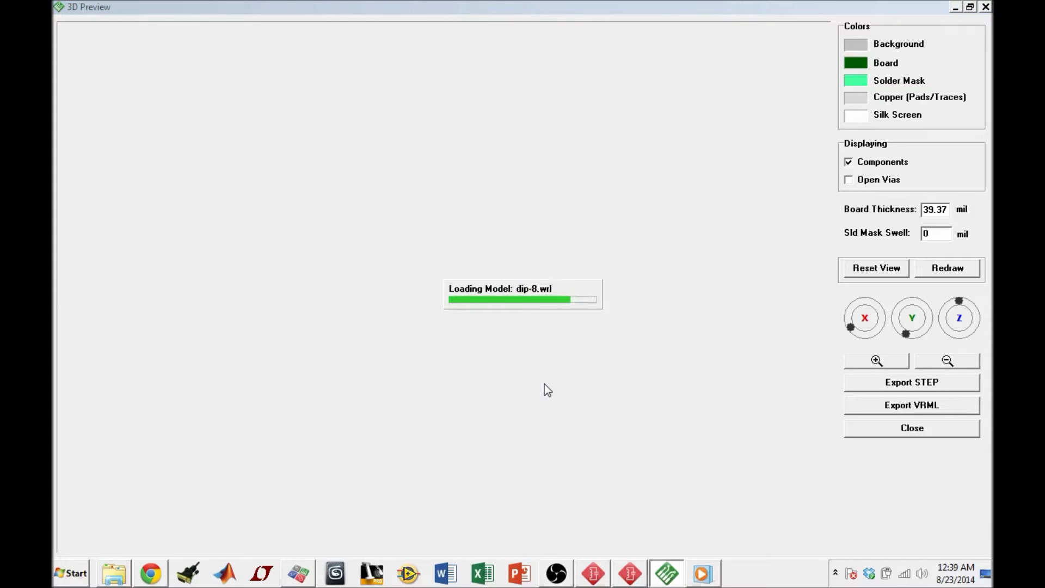
scroll(447, 387, up, 5)
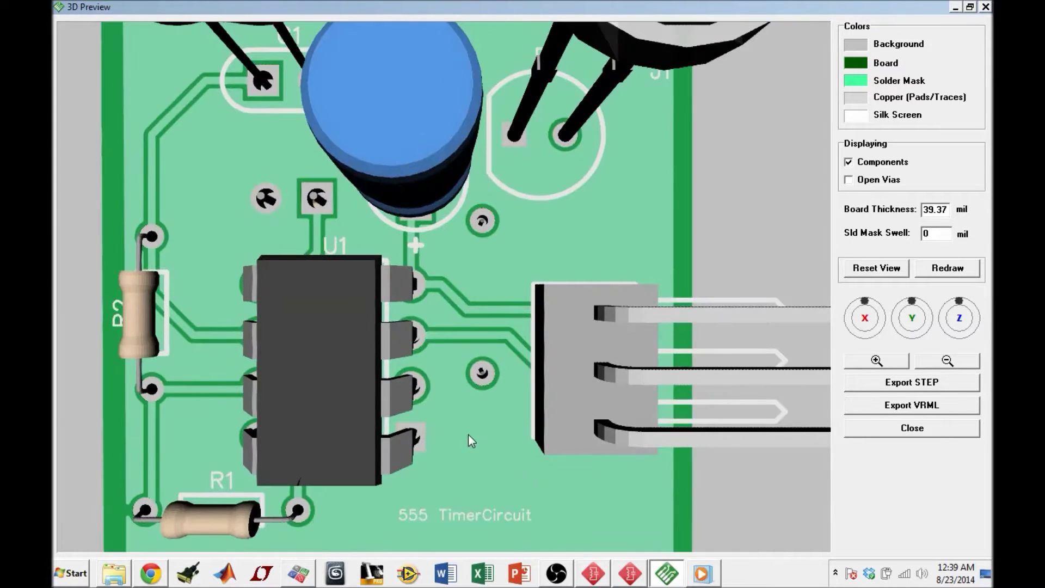
scroll(446, 511, down, 1)
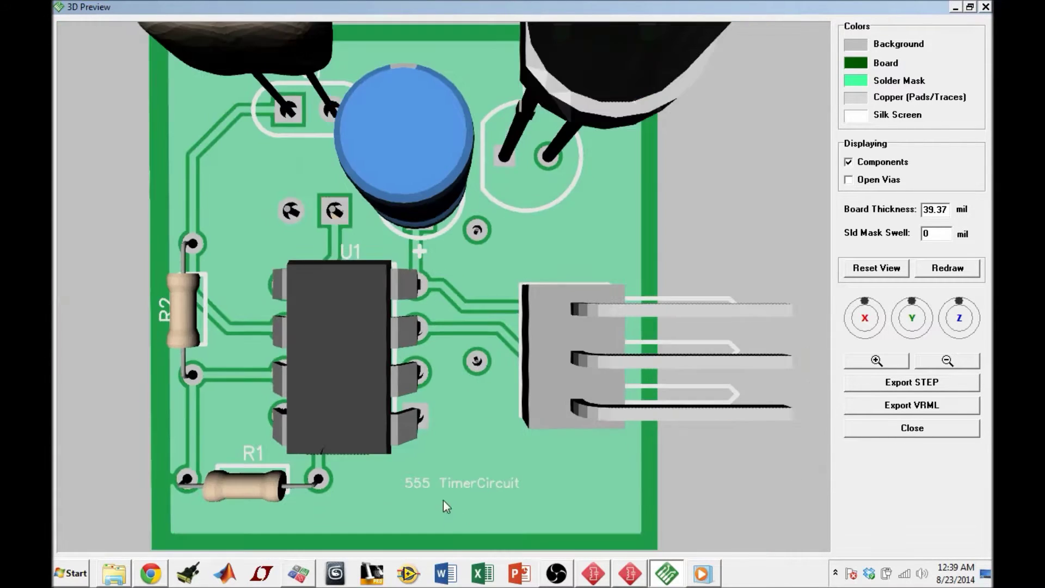
click(985, 7)
Correct the silkscreen label's wording to "555 Timer Circuit".
right_click(613, 424)
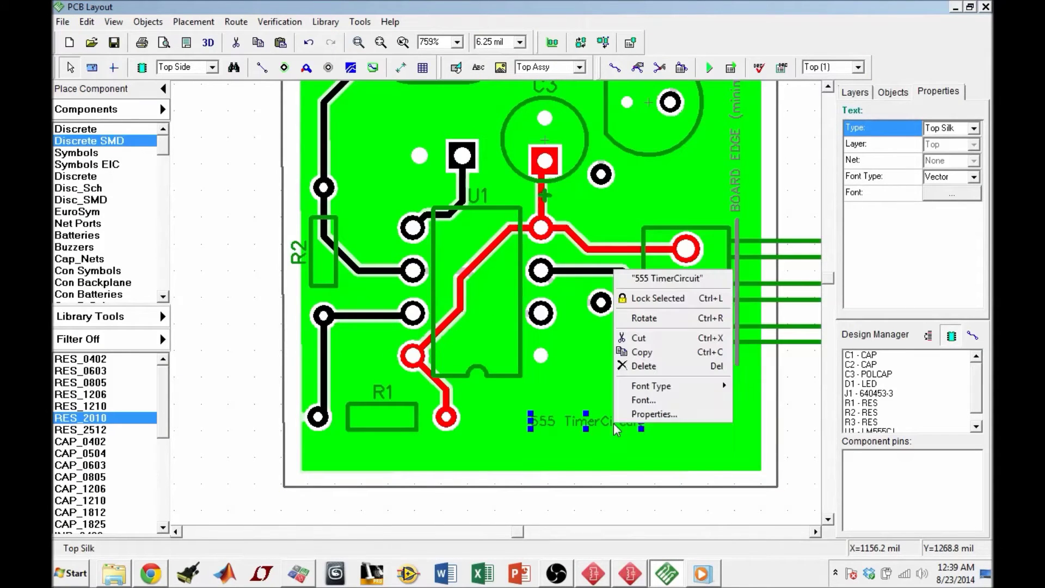
click(675, 280)
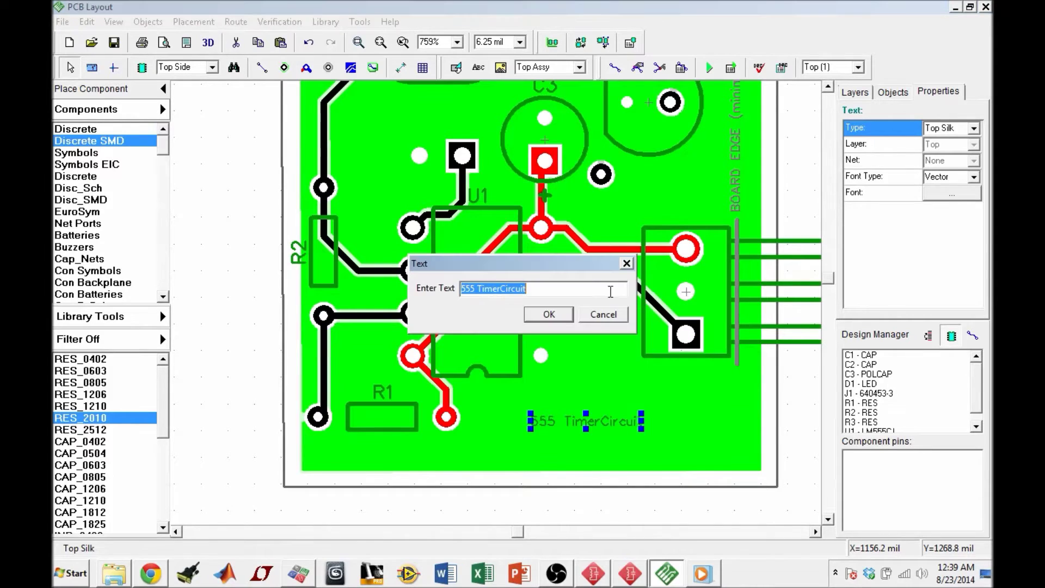
key(Left)
key(Left)
key(Left)
key(Left)
key(Left)
key(Left)
key(Left)
key(Return)
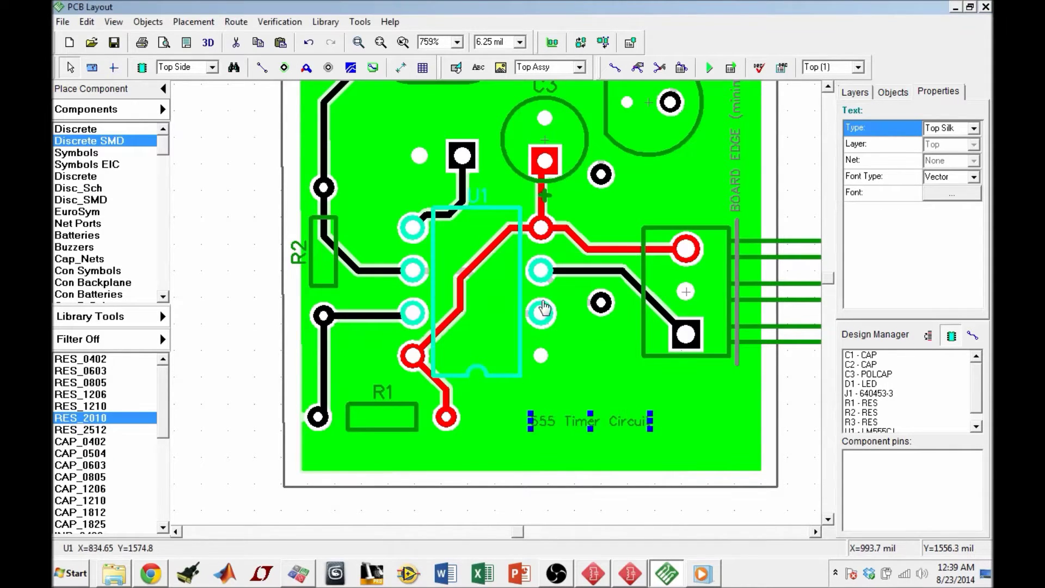
Increase the font size of the "555 Timer Circuit" label.
right_click(581, 430)
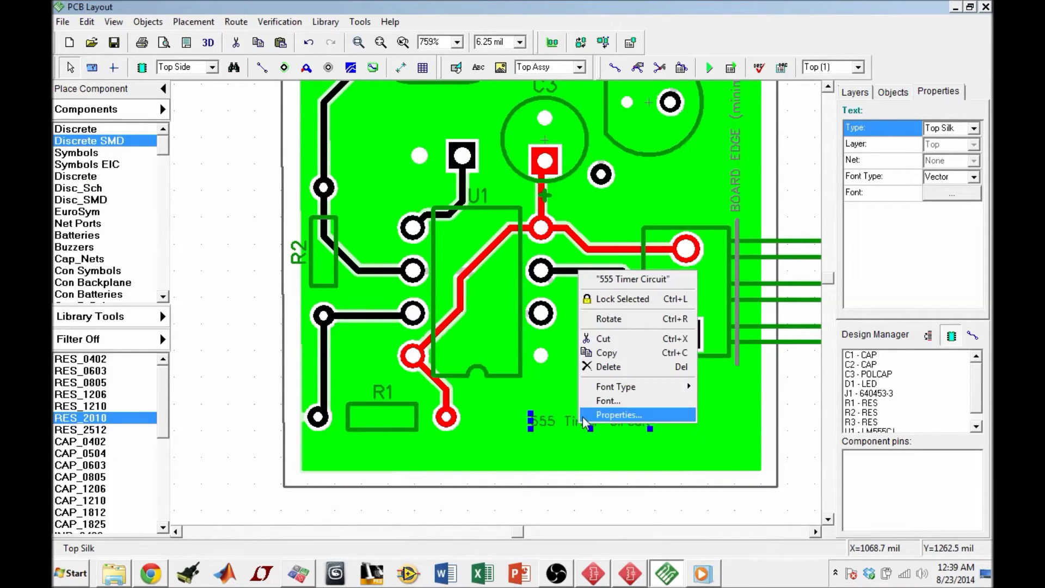
click(621, 400)
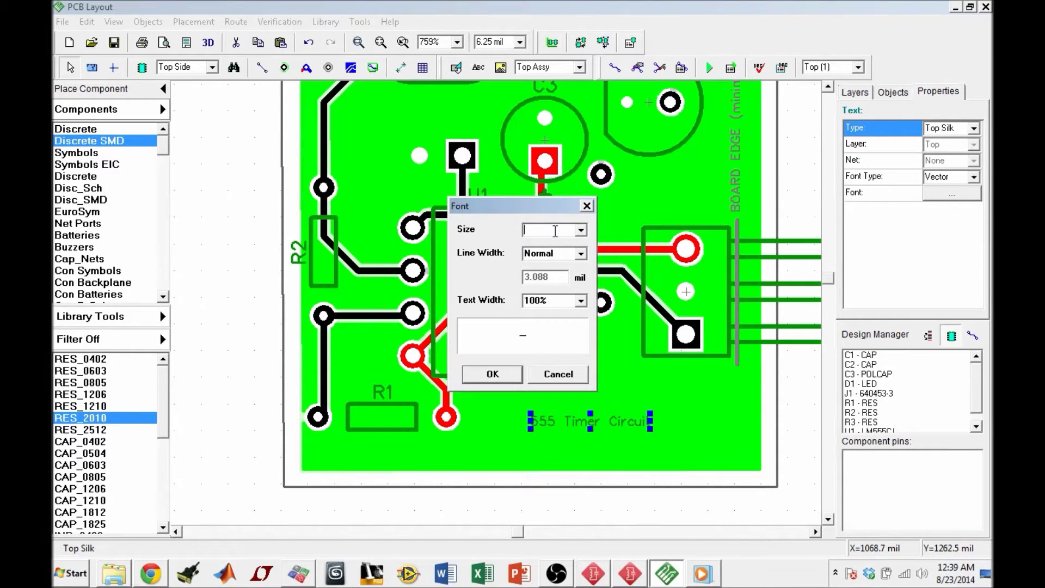
click(492, 377)
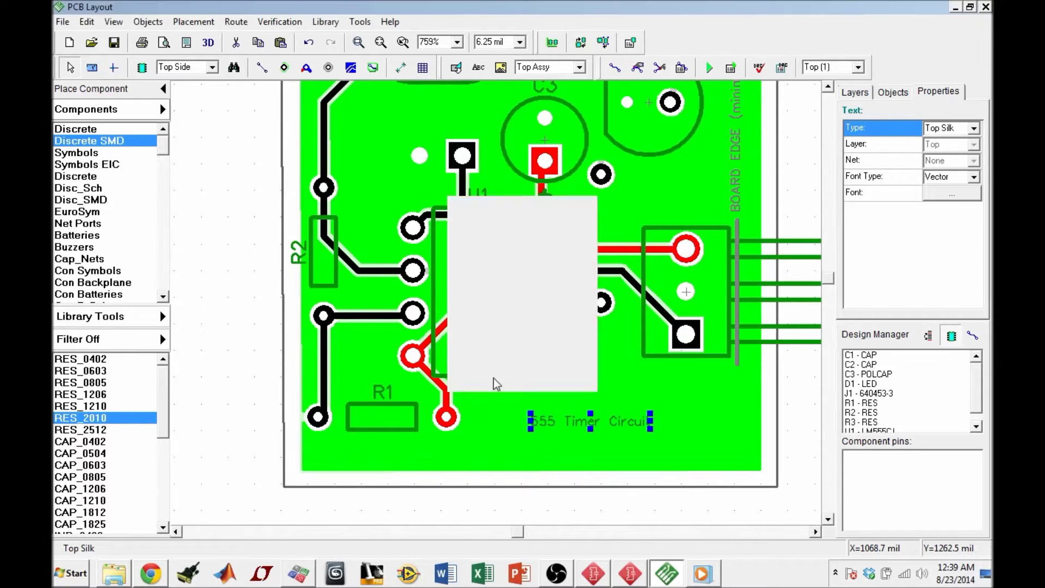
Try the TrueType font type on the "555 Timer Circuit" label and restore it to Vector.
right_click(598, 426)
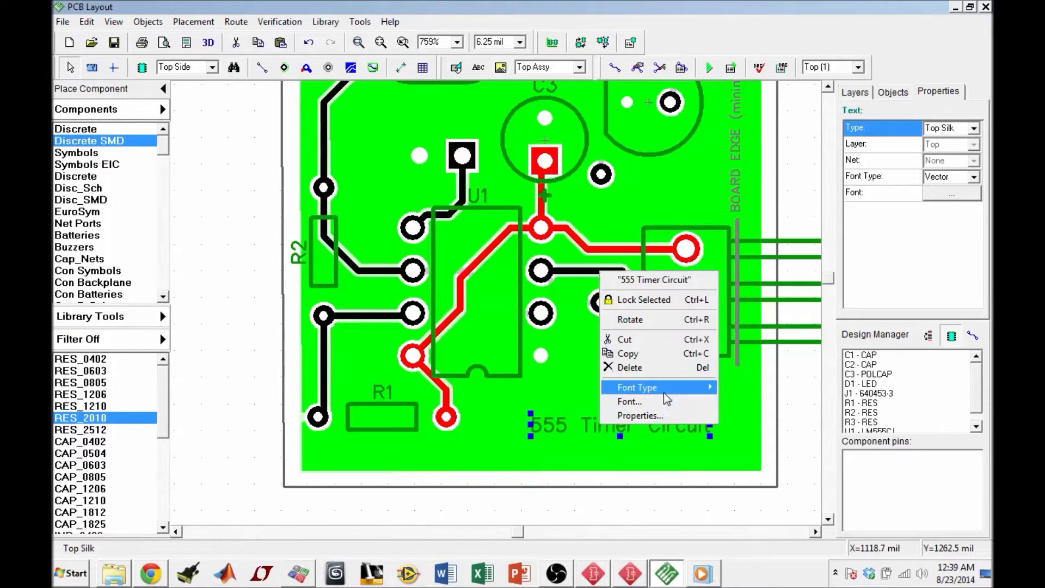
mouse_move(665, 391)
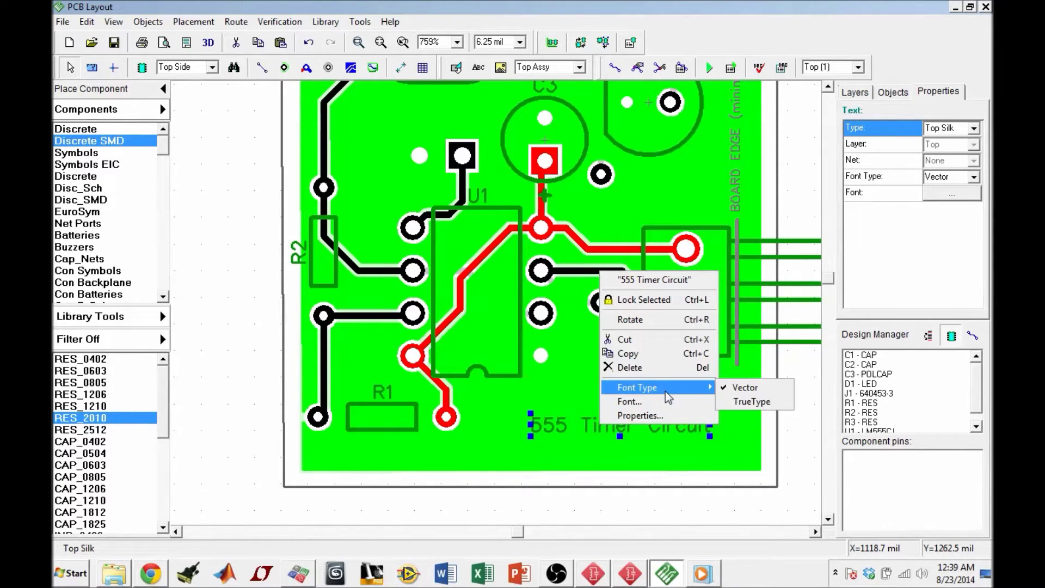
click(734, 403)
right_click(621, 427)
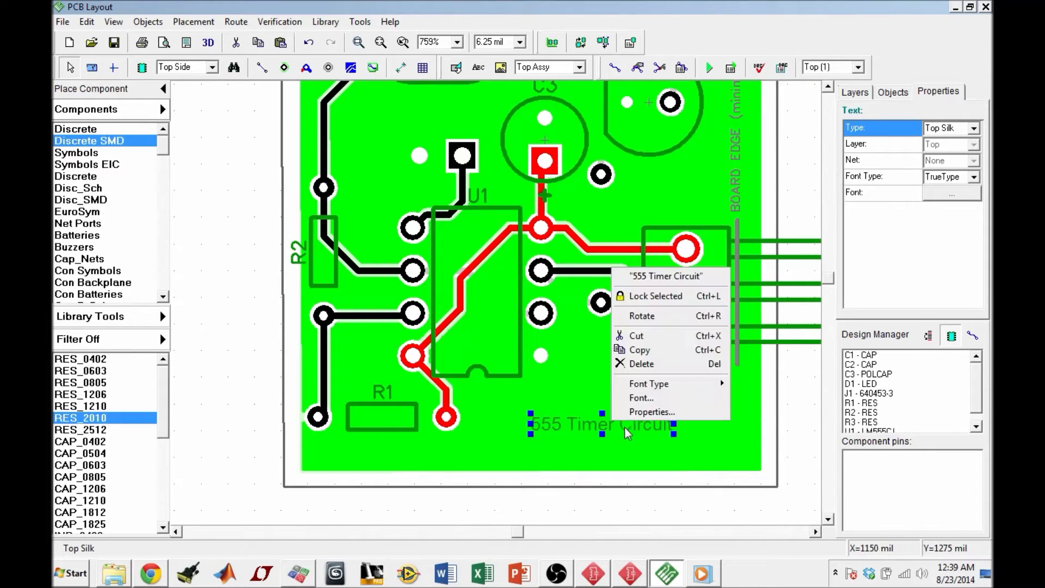
mouse_move(691, 387)
click(762, 385)
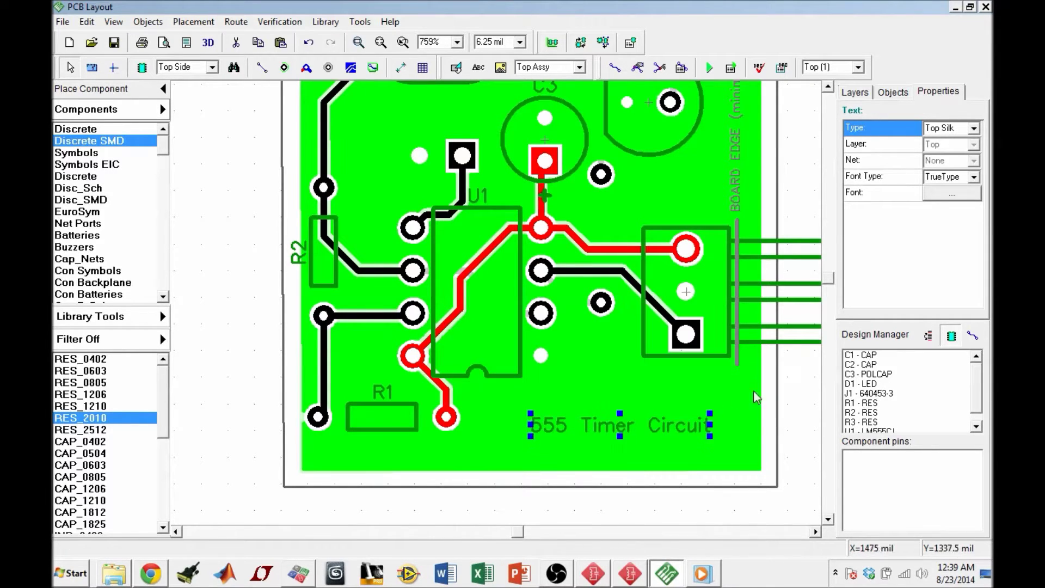
Set the "555 Timer Circuit" label's type to Bottom Silk in its shape properties.
right_click(610, 430)
click(644, 416)
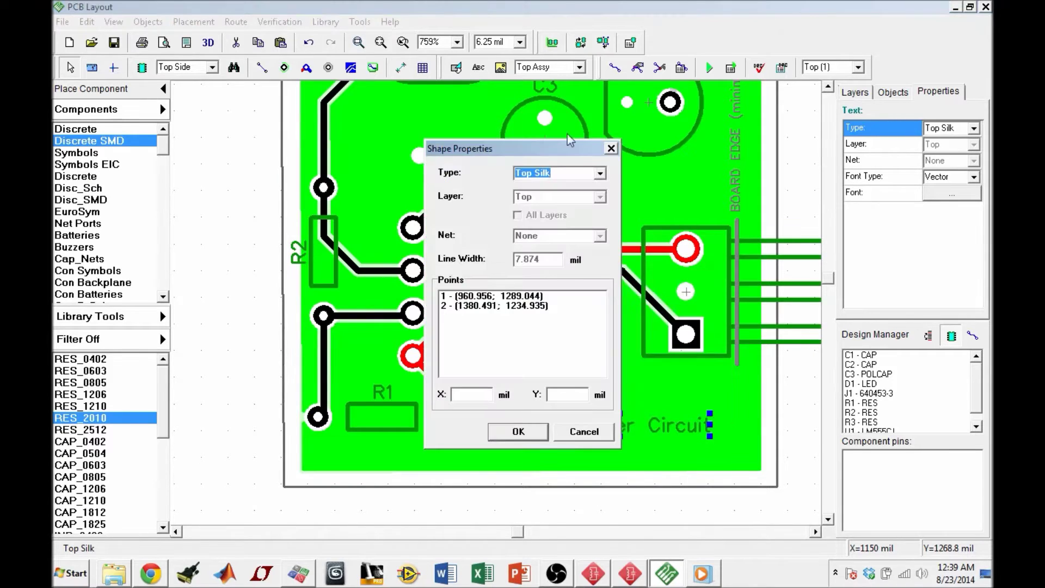
click(455, 306)
click(479, 297)
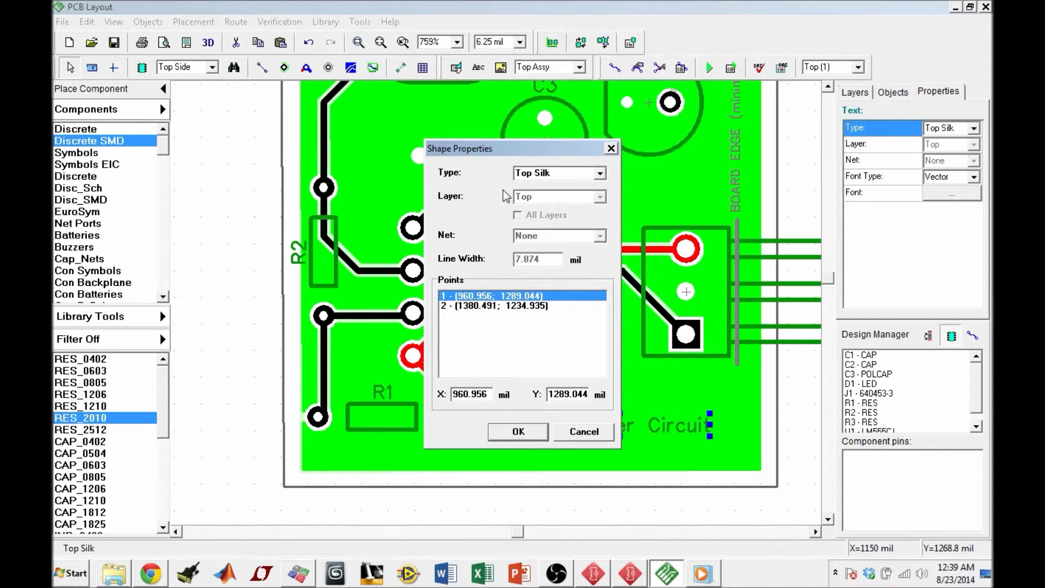
click(599, 174)
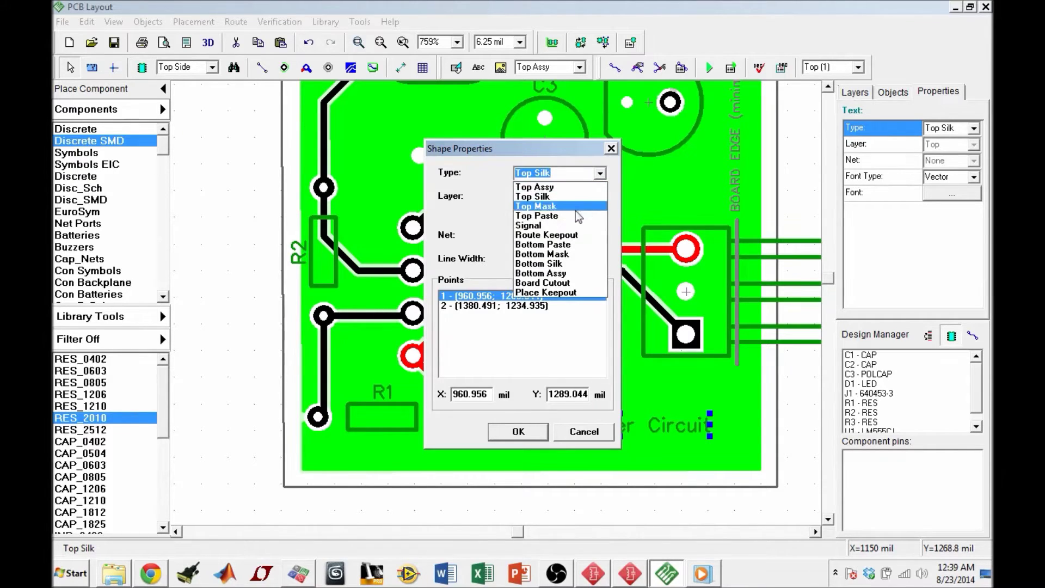
click(572, 264)
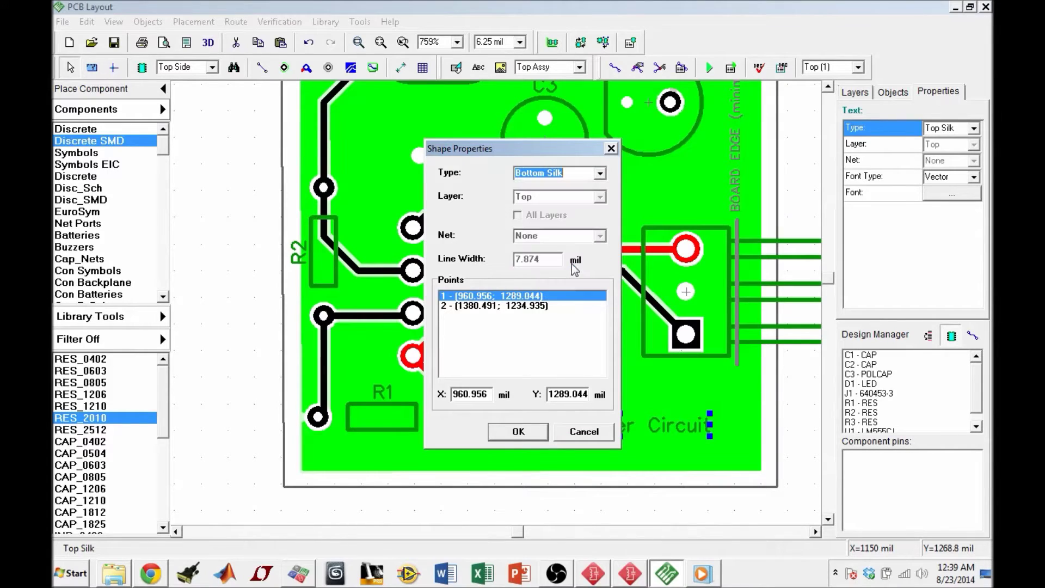
click(530, 431)
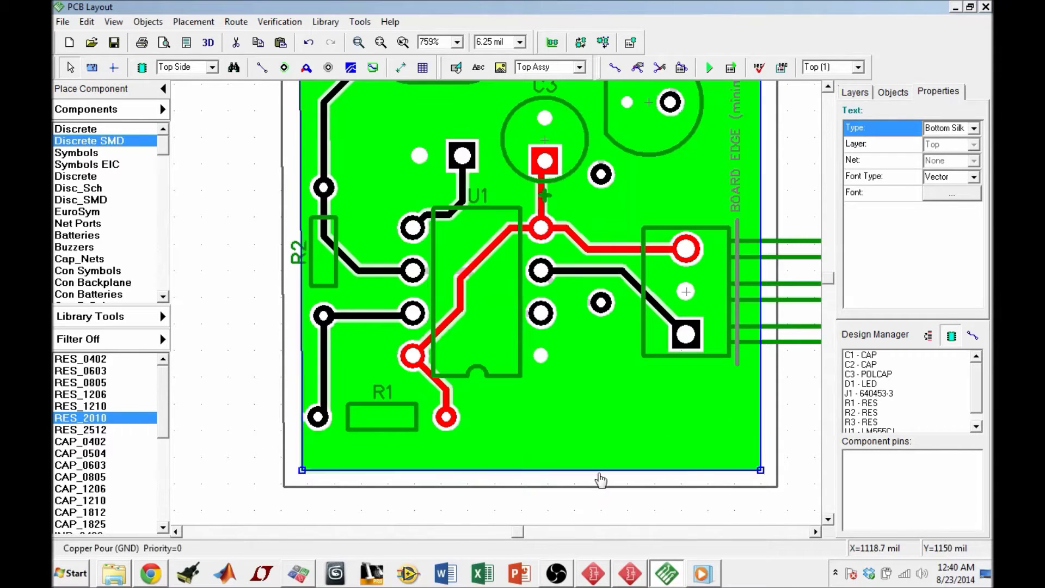
View the label on the board's bottom layer and return its type to Top Silk.
key(b)
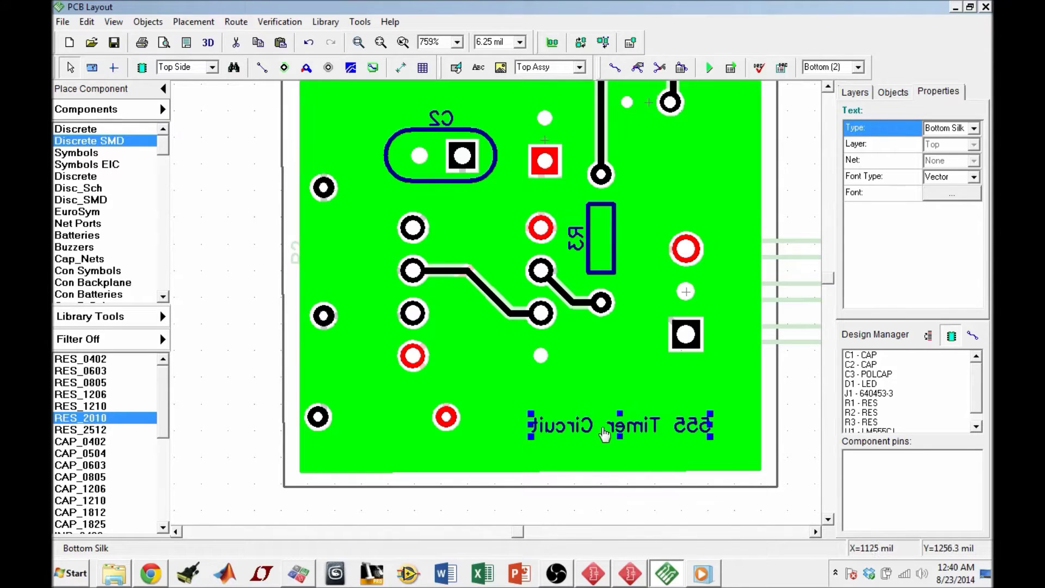
right_click(646, 432)
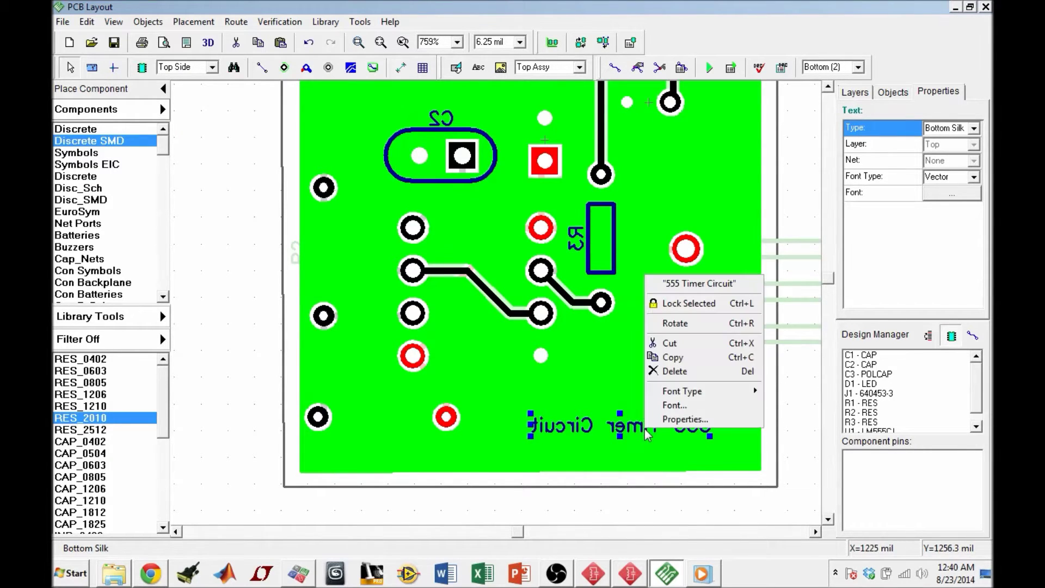
click(699, 419)
click(600, 173)
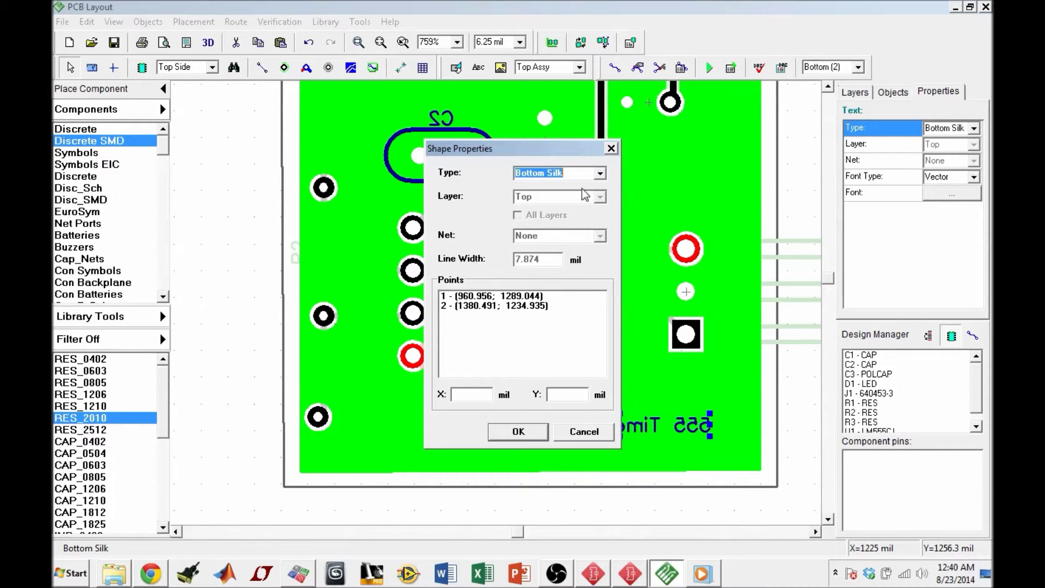
click(575, 204)
click(518, 431)
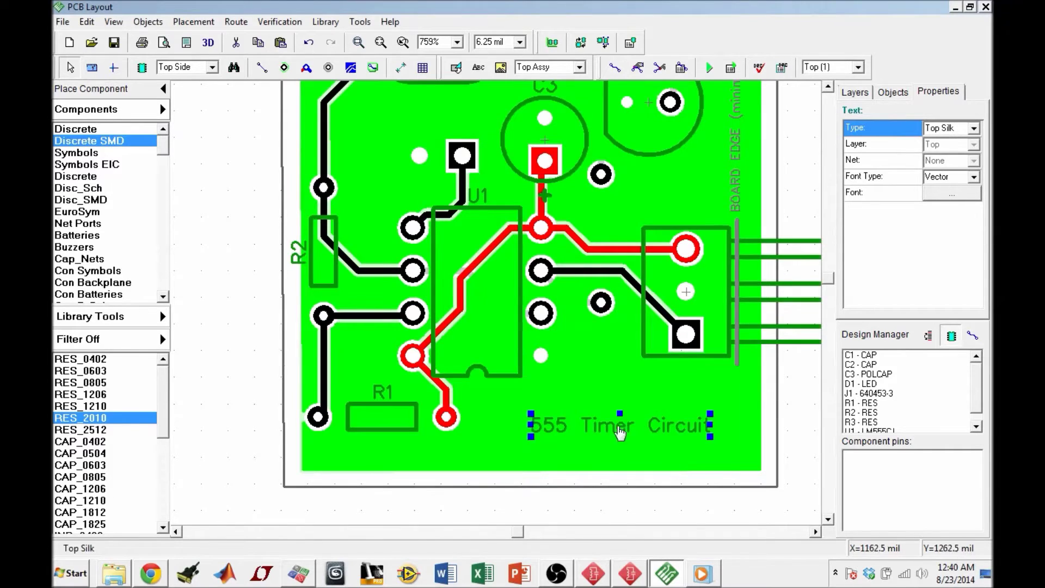
scroll(662, 175, up, 1)
click(640, 296)
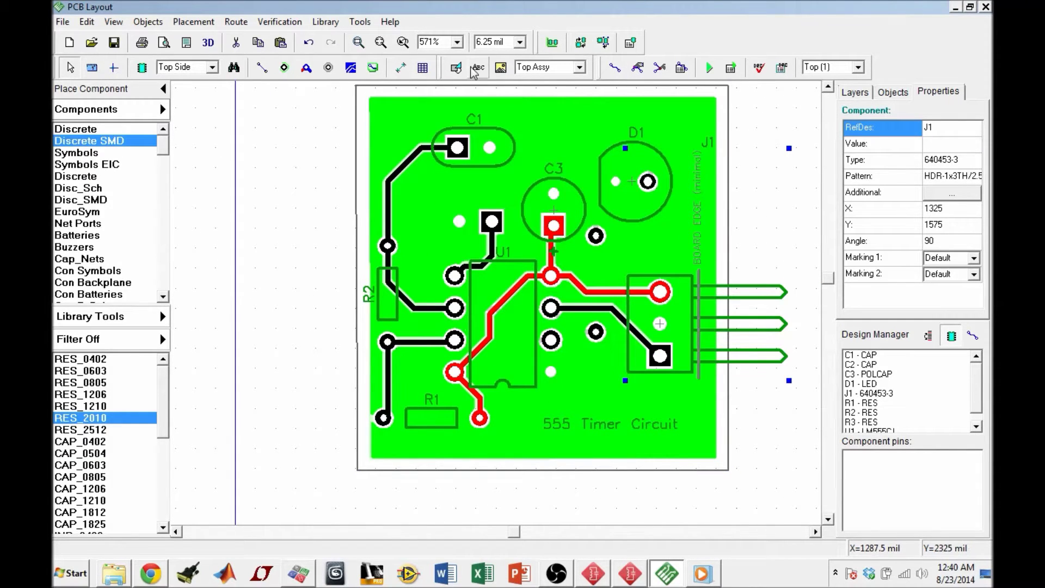
click(514, 43)
click(520, 43)
click(521, 45)
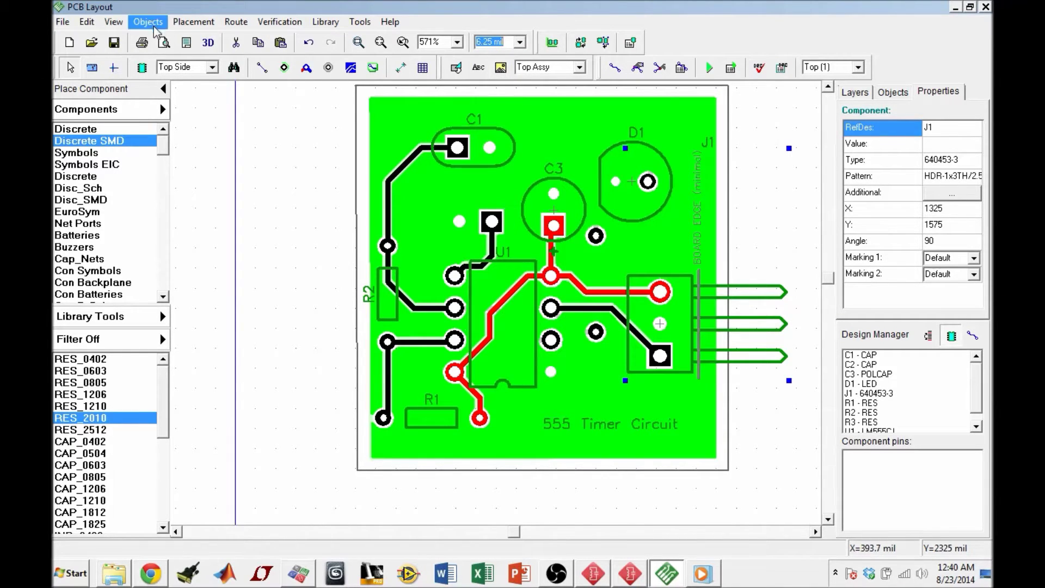
click(119, 27)
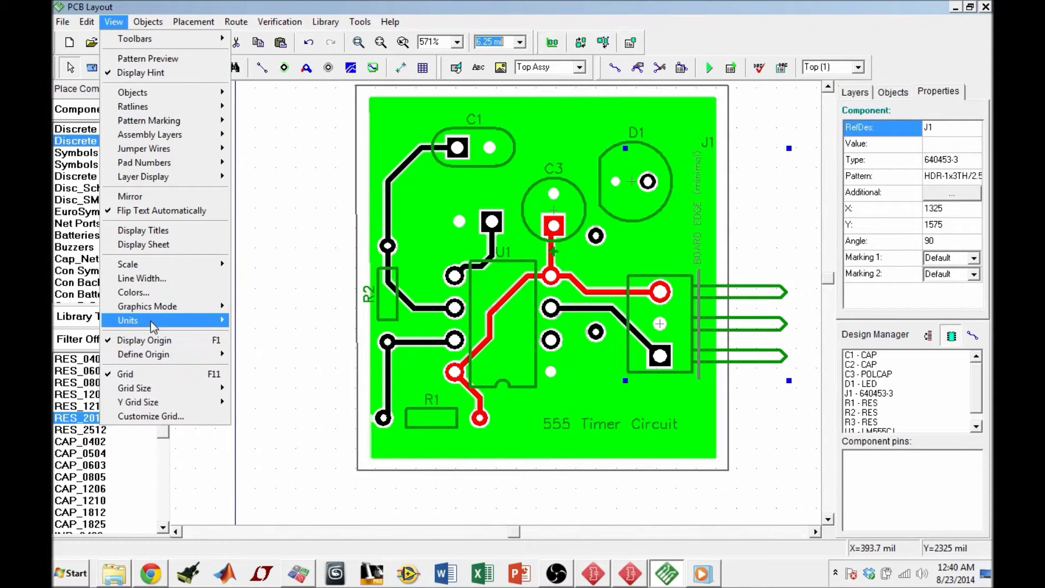
mouse_move(172, 321)
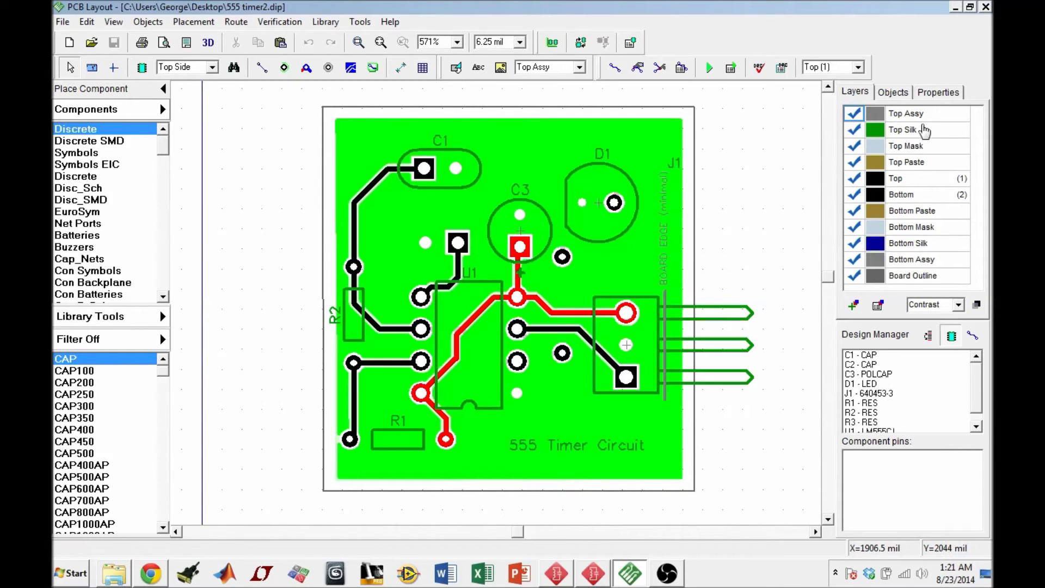
Check what the Top Silk, Top and Bottom layers contain by hiding and restoring each one.
click(854, 131)
click(854, 131)
click(853, 130)
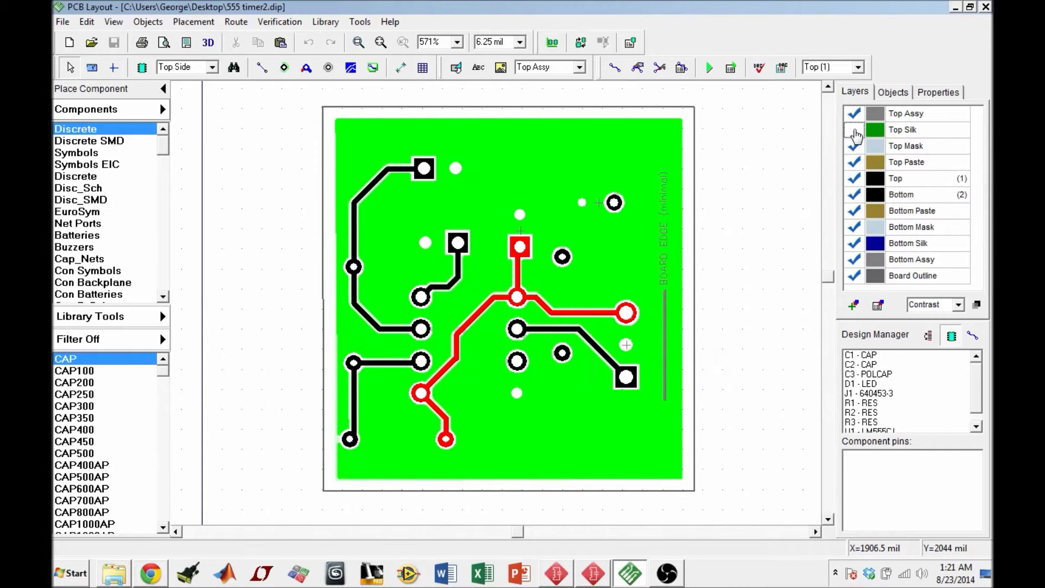
click(853, 131)
click(854, 180)
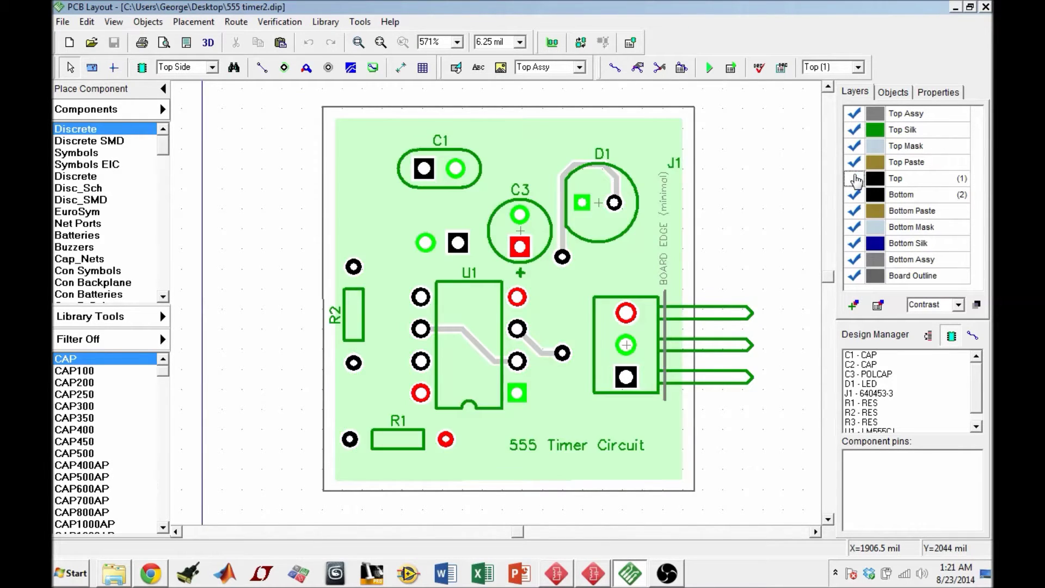
click(854, 179)
click(853, 196)
click(853, 196)
Switch the visibility of the Bottom Assy, Board Outline and Top layers off and back on to inspect them.
click(852, 262)
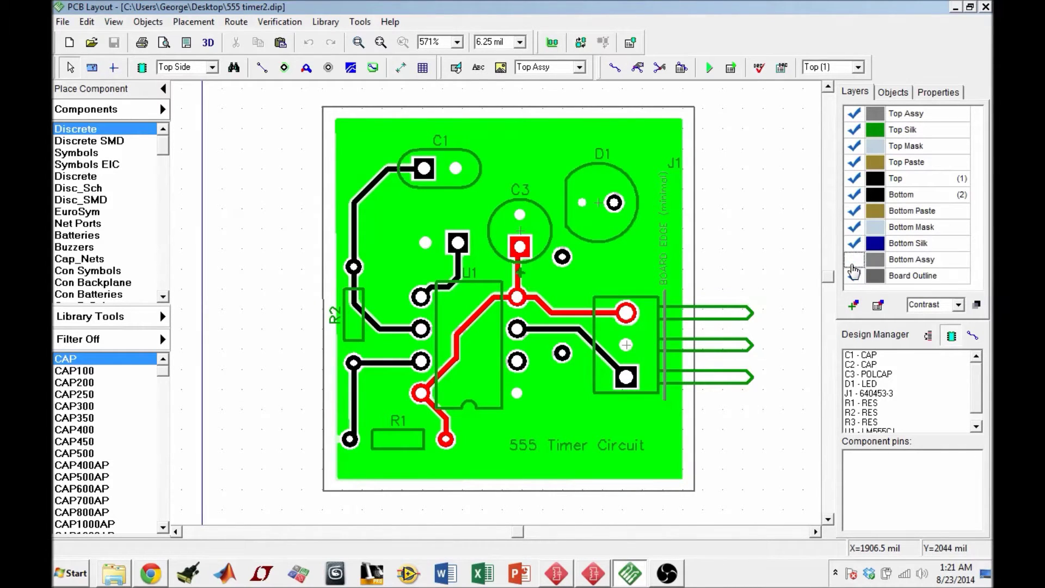
click(854, 277)
click(854, 277)
click(853, 260)
click(856, 181)
click(854, 179)
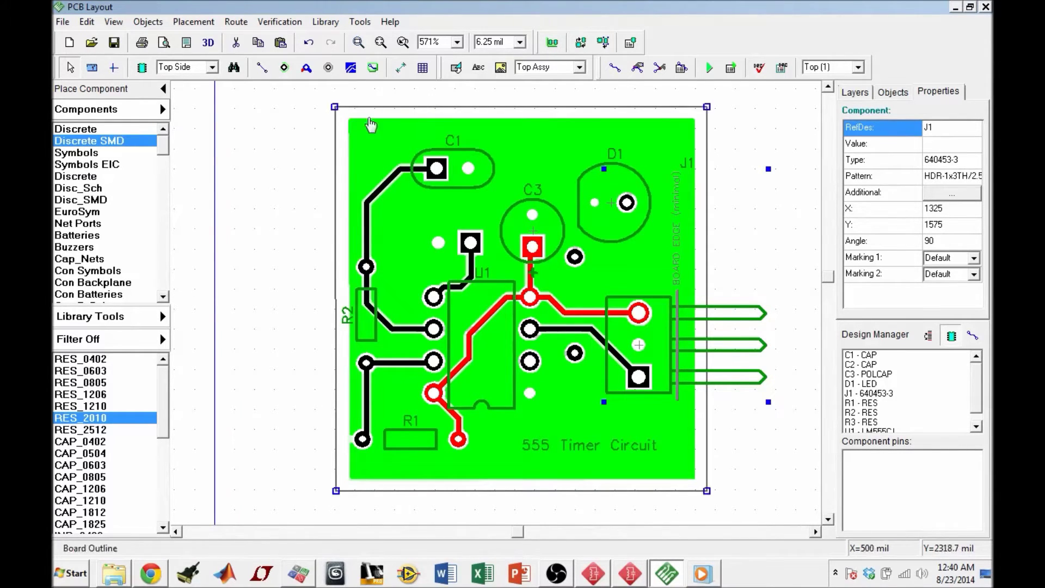
Open the Gerber export settings for the 555 timer board.
click(64, 23)
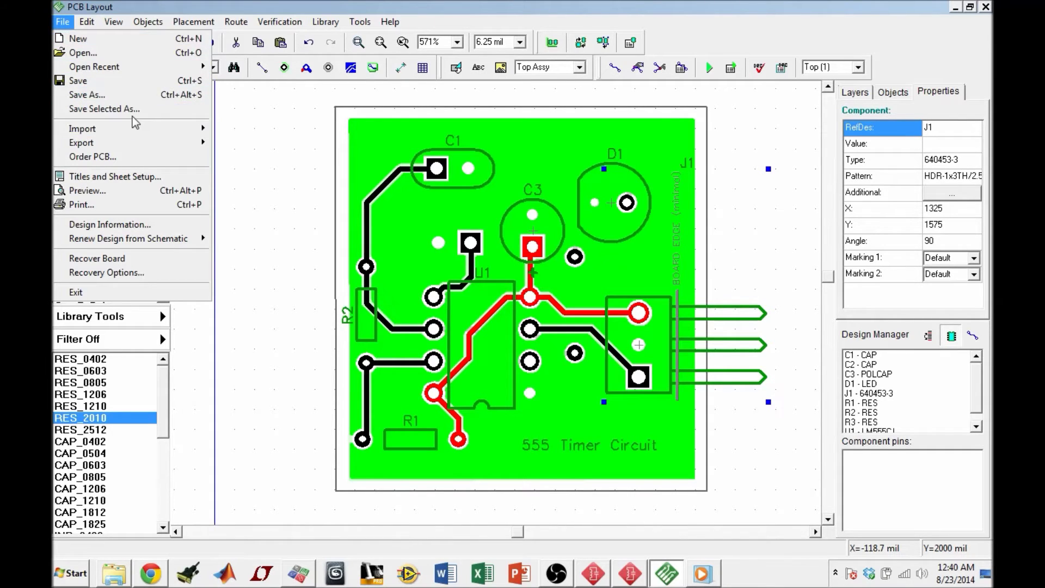
mouse_move(131, 146)
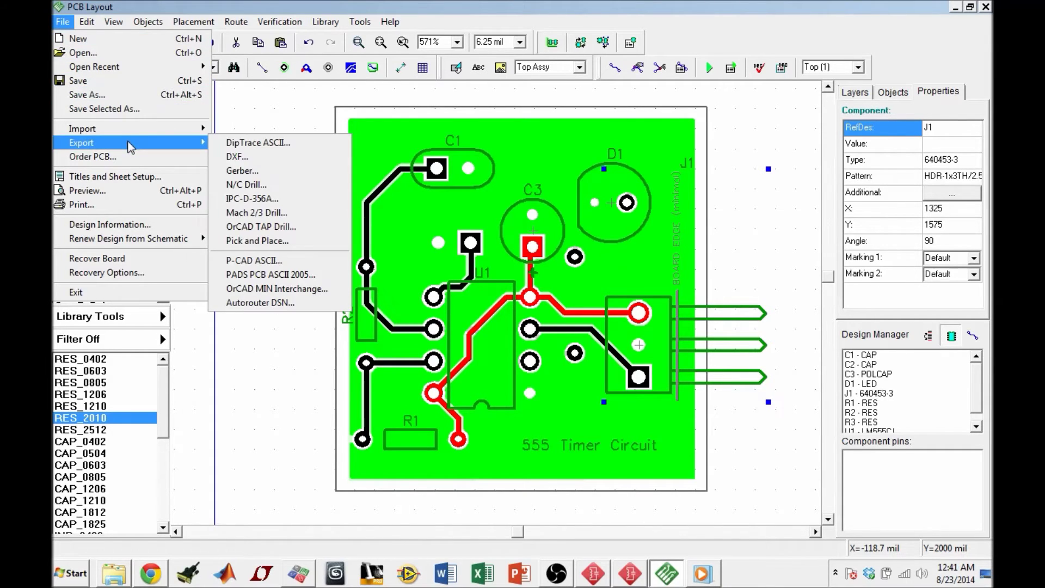
click(261, 175)
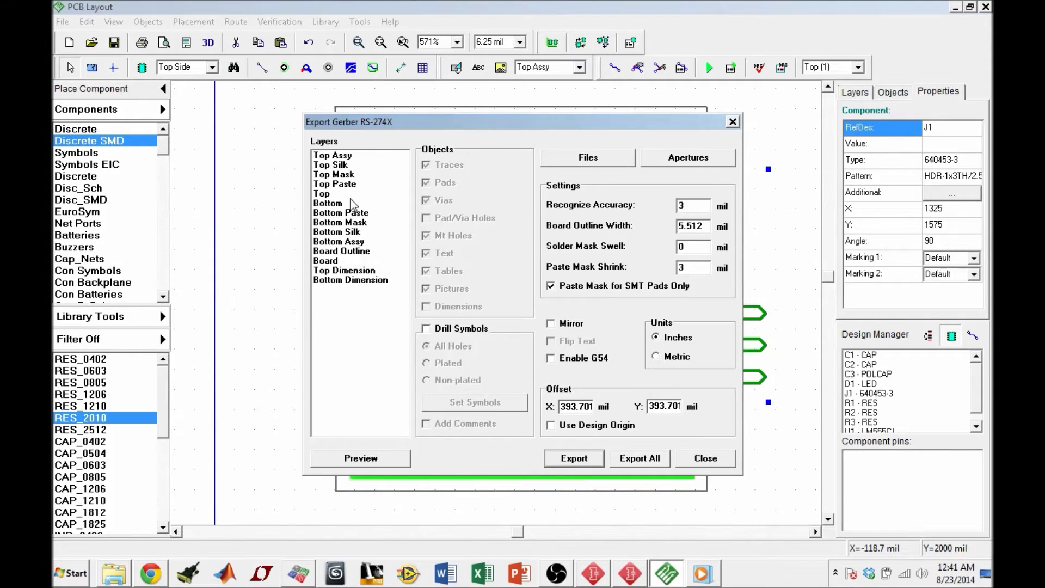
Preview the Top Silk layer's Gerber output, enlarged to inspect the component outlines and label.
click(341, 166)
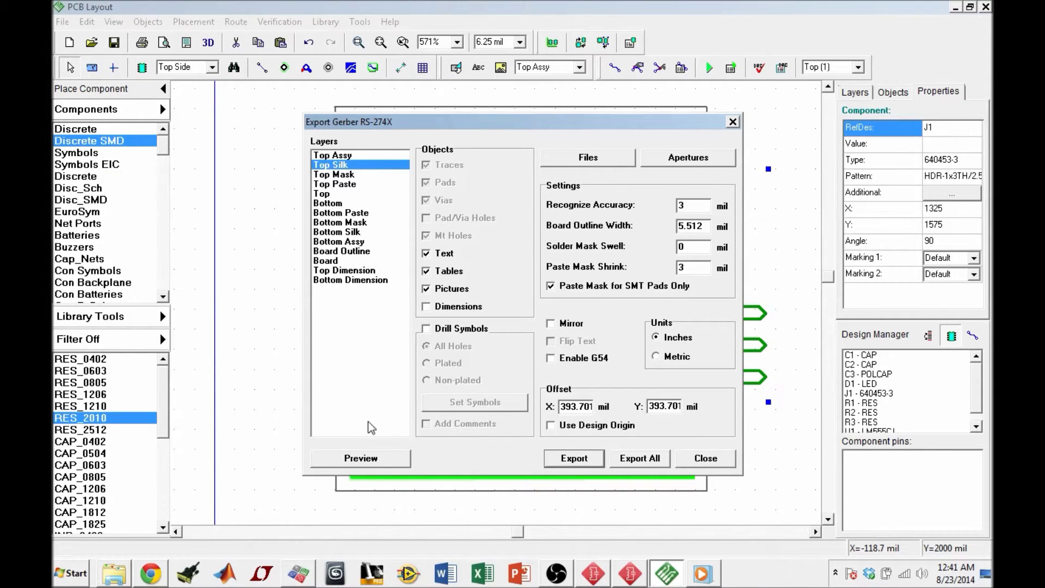
click(360, 457)
scroll(574, 297, up, 2)
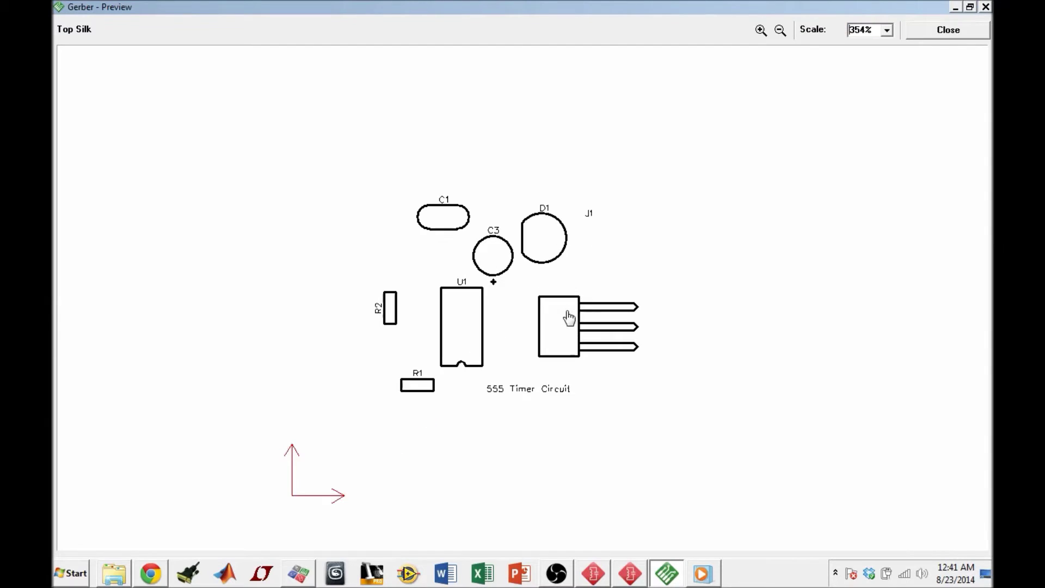
scroll(438, 431, up, 2)
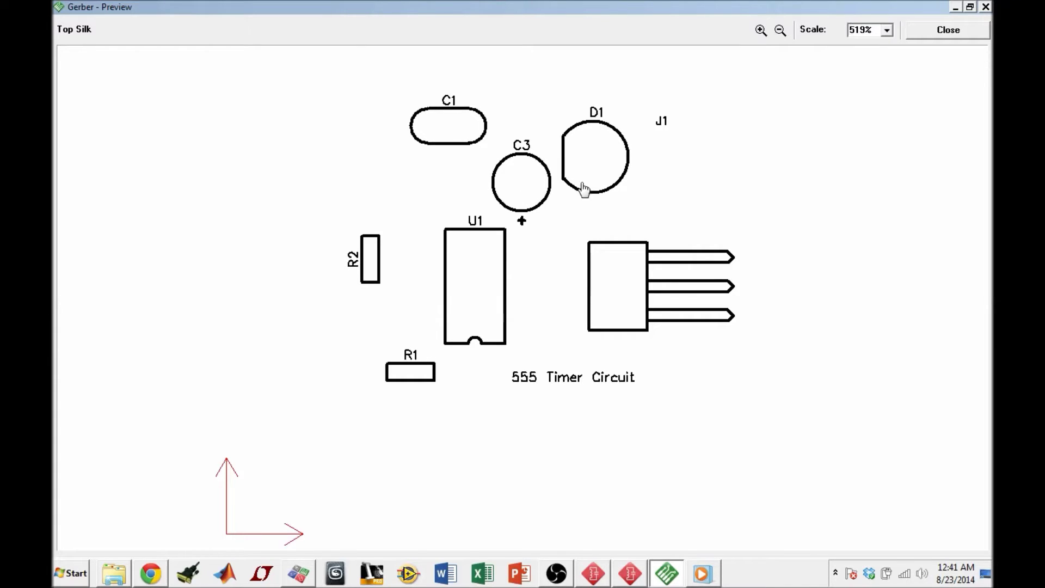
click(910, 32)
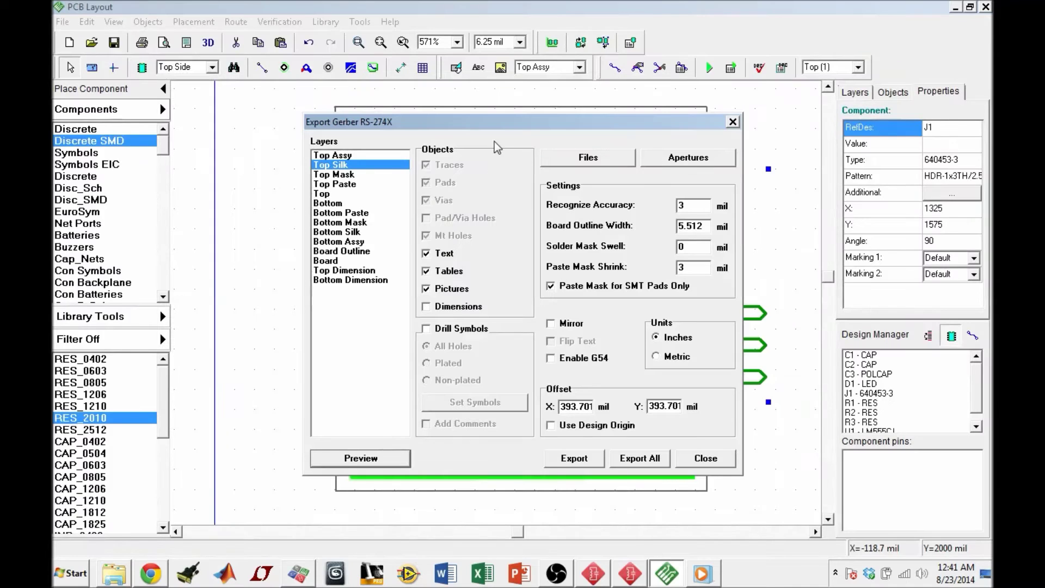
Preview the Gerber output of the Top Assy and Top Mask layers.
click(348, 155)
click(360, 457)
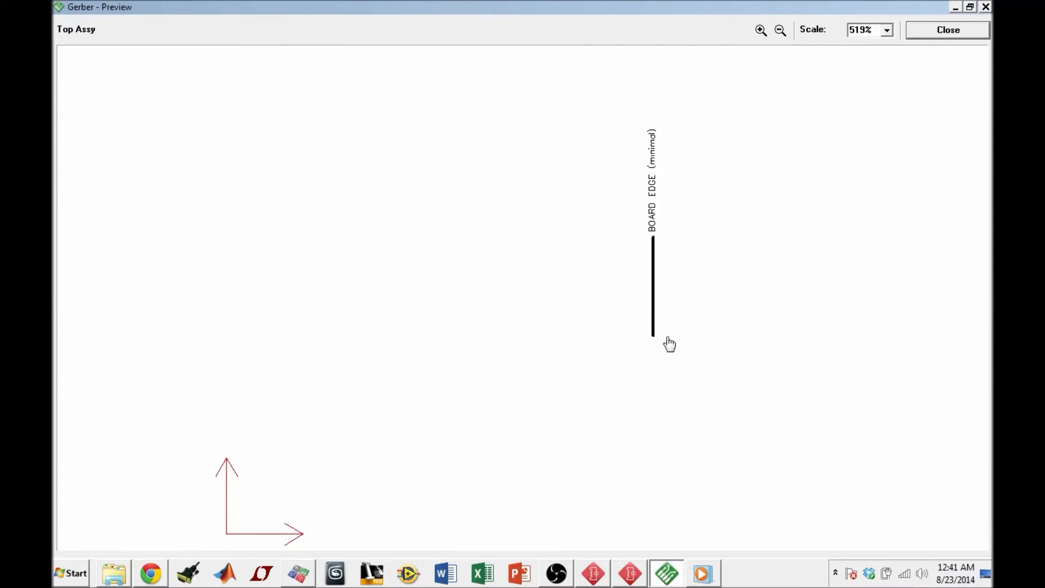
click(926, 29)
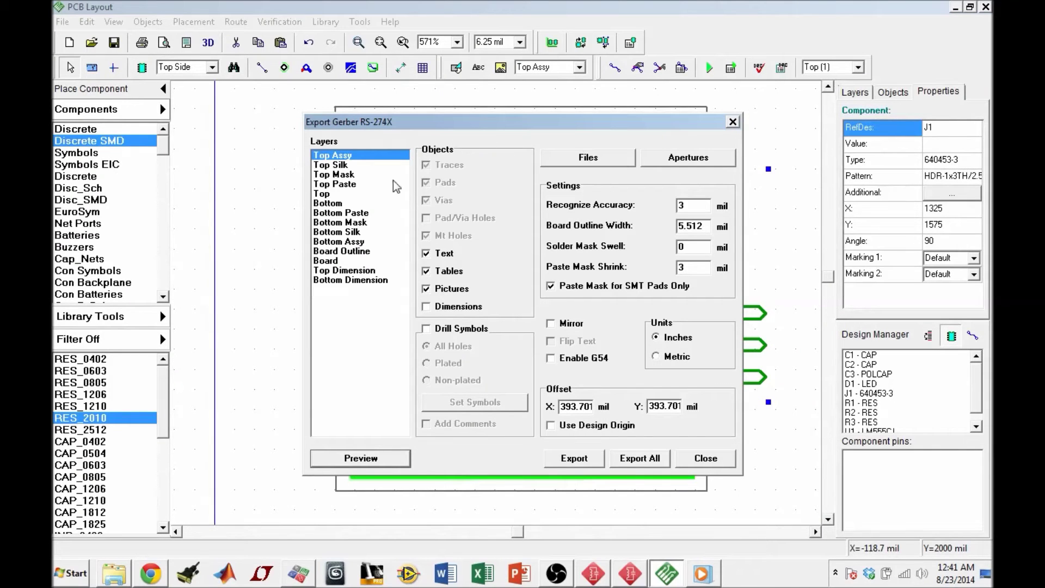
click(364, 175)
click(360, 458)
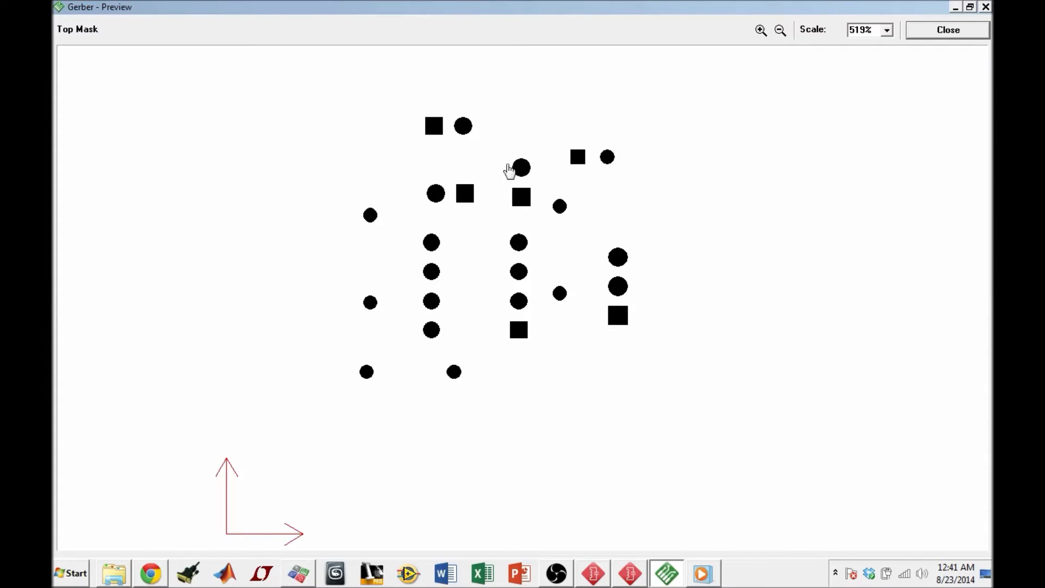
click(940, 33)
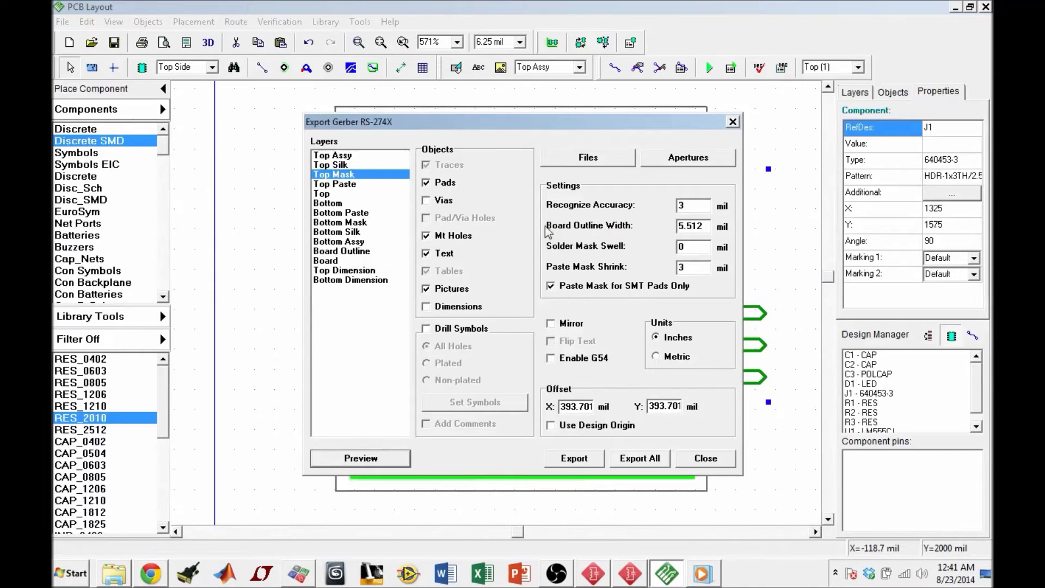
Preview the Gerber output of the Top Paste layer and the Top copper layer.
click(359, 185)
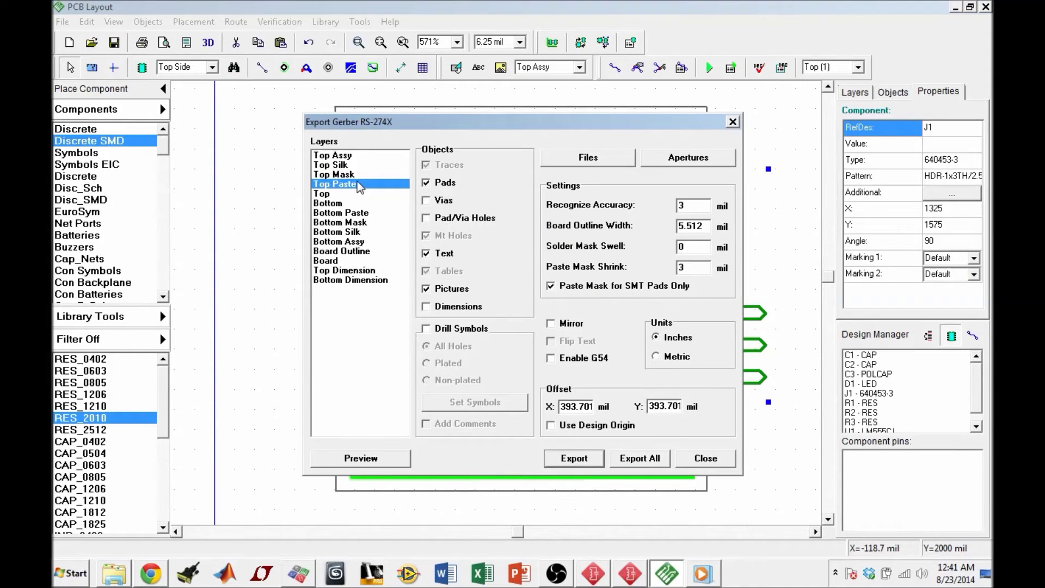
click(378, 460)
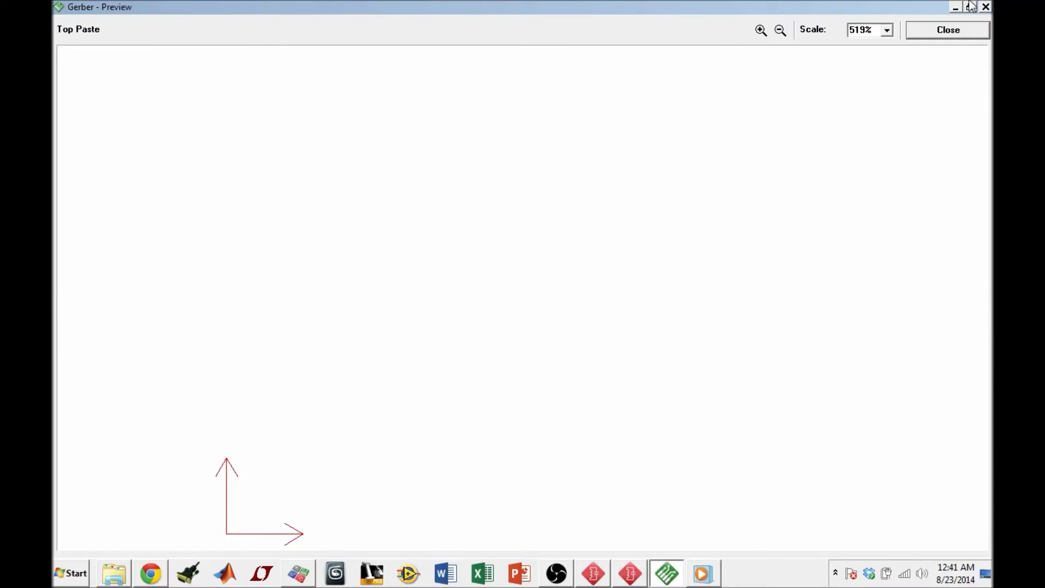
click(941, 36)
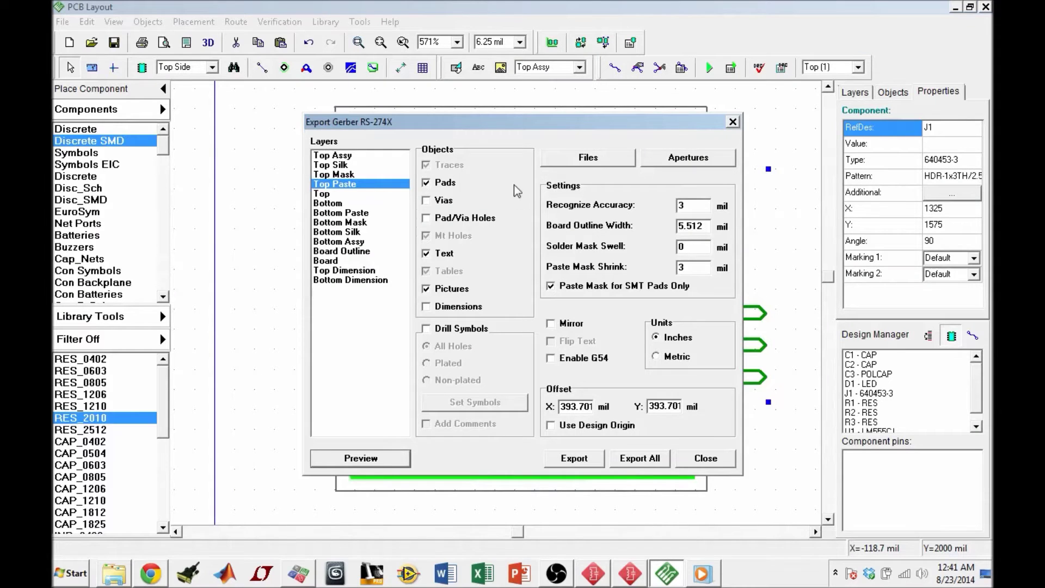
click(346, 204)
click(333, 194)
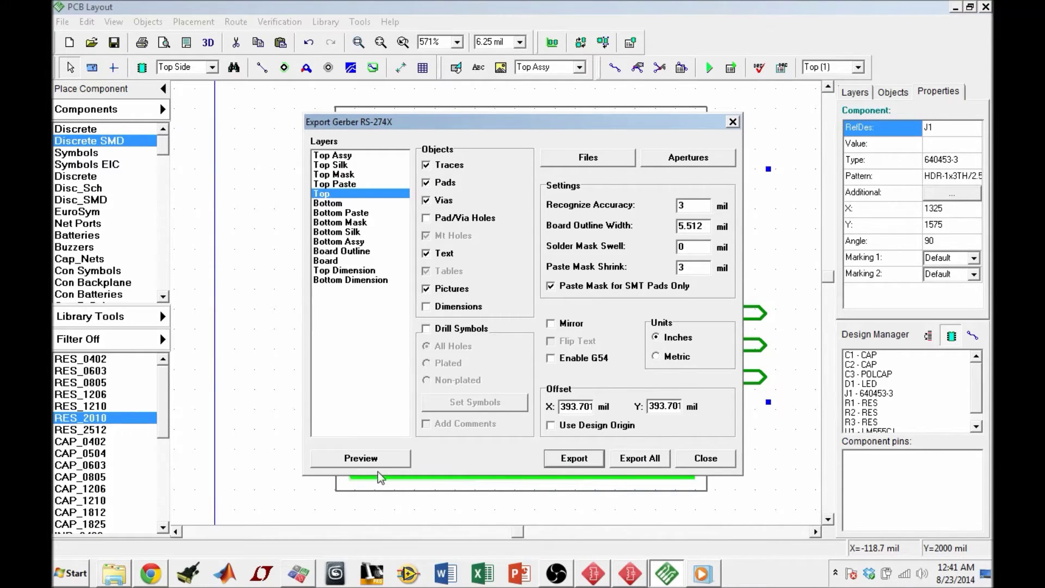
click(375, 462)
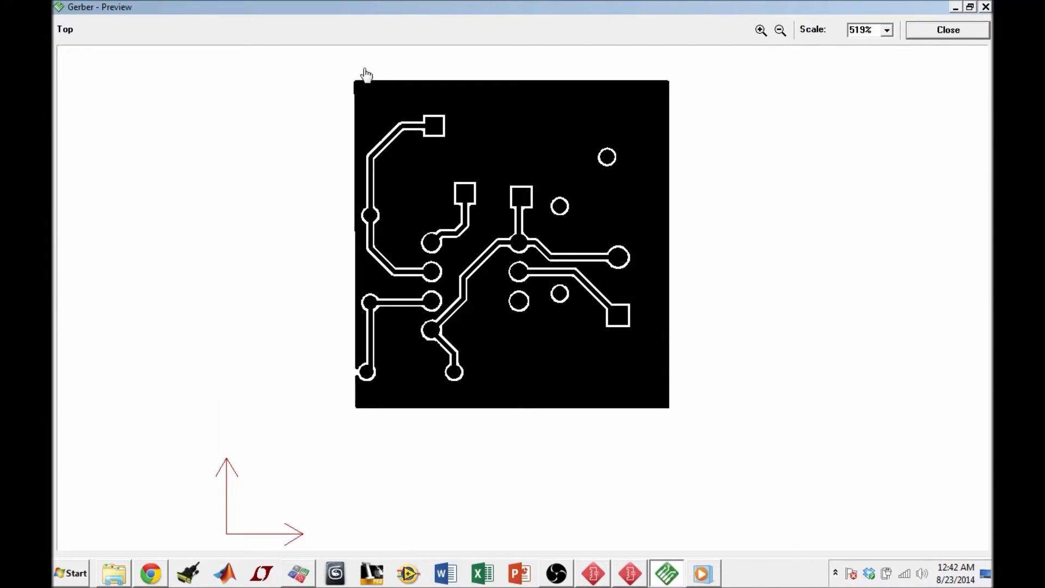
click(969, 28)
Preview the Gerber output of the Bottom copper layer and the Bottom Mask layer.
click(374, 205)
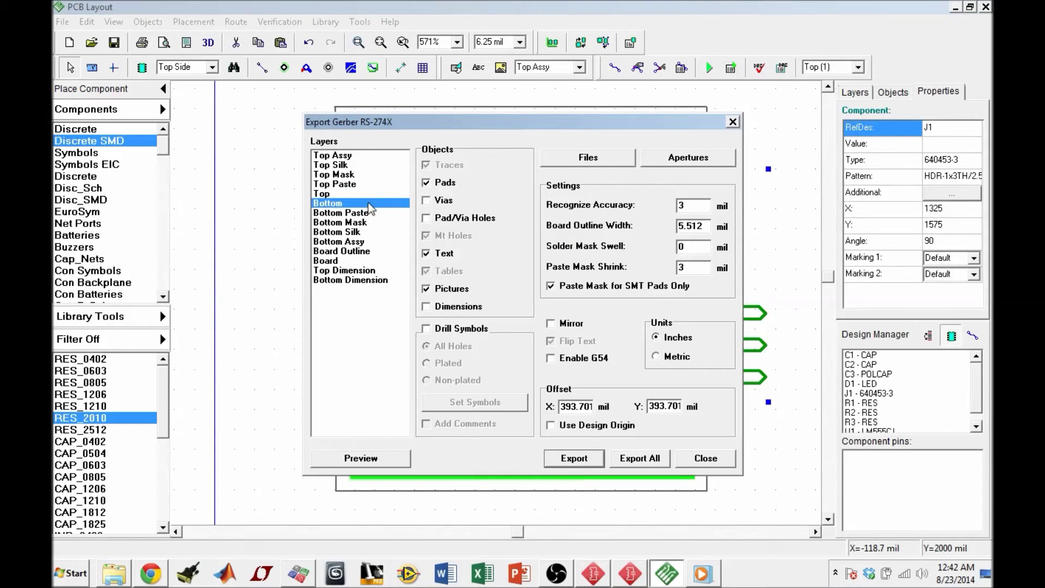
click(360, 457)
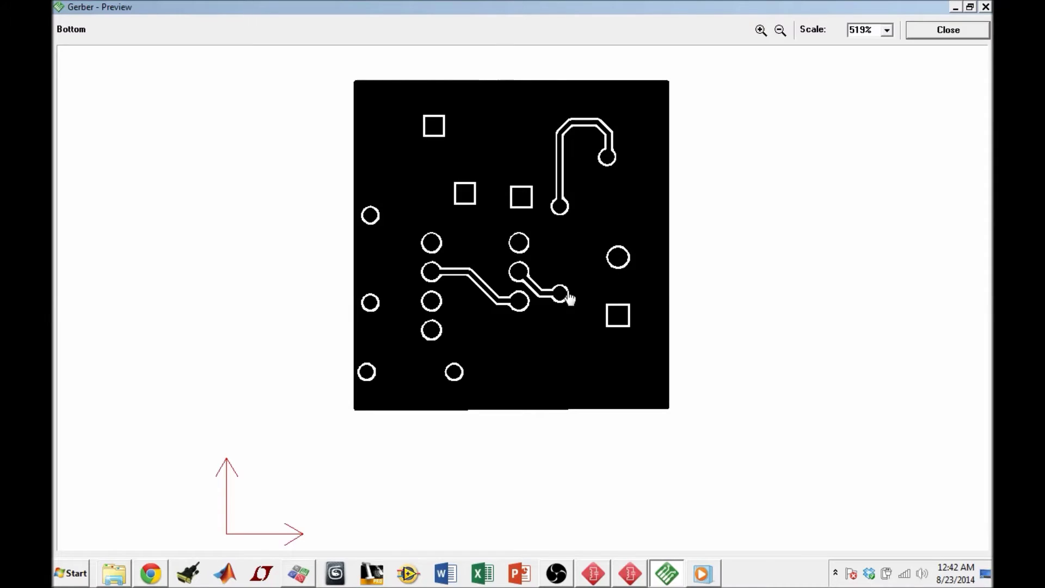
click(946, 29)
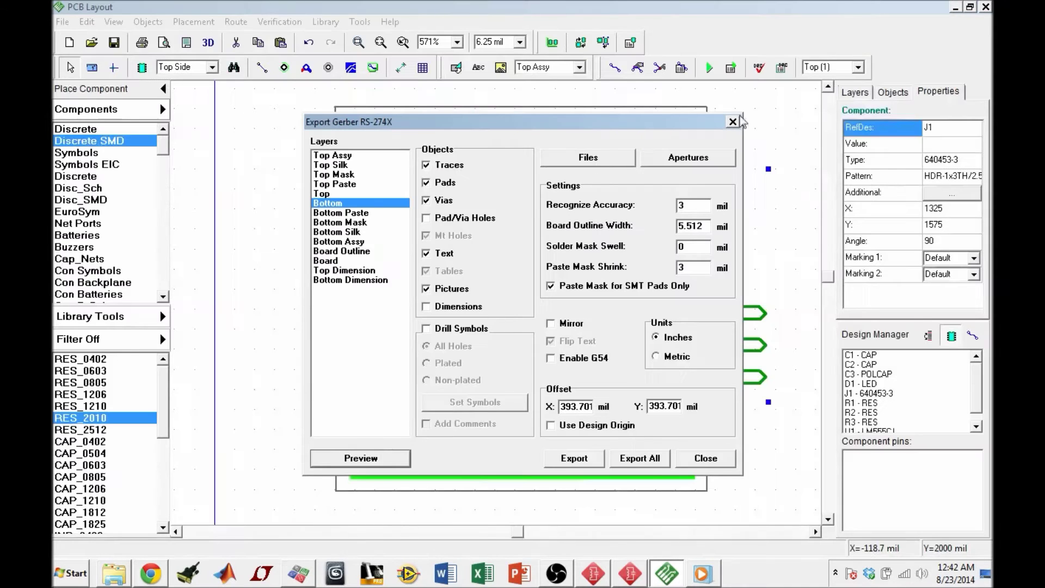
click(348, 213)
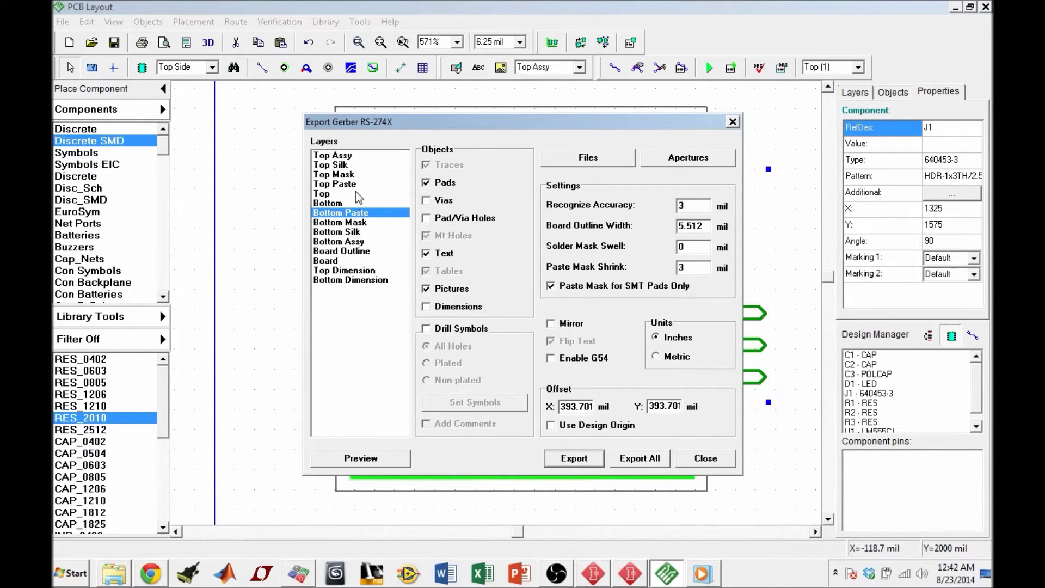
click(352, 223)
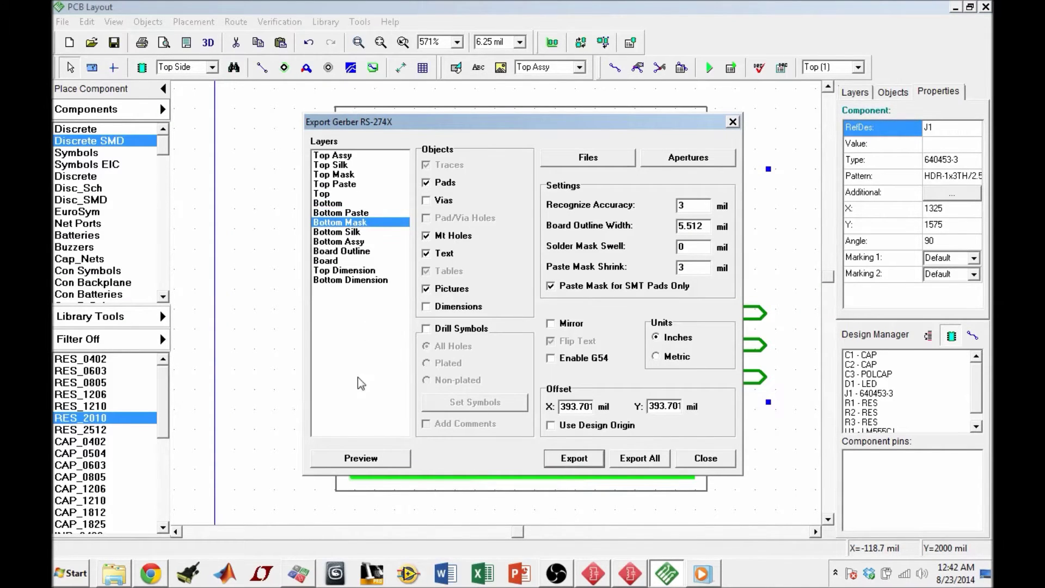
click(360, 457)
click(947, 30)
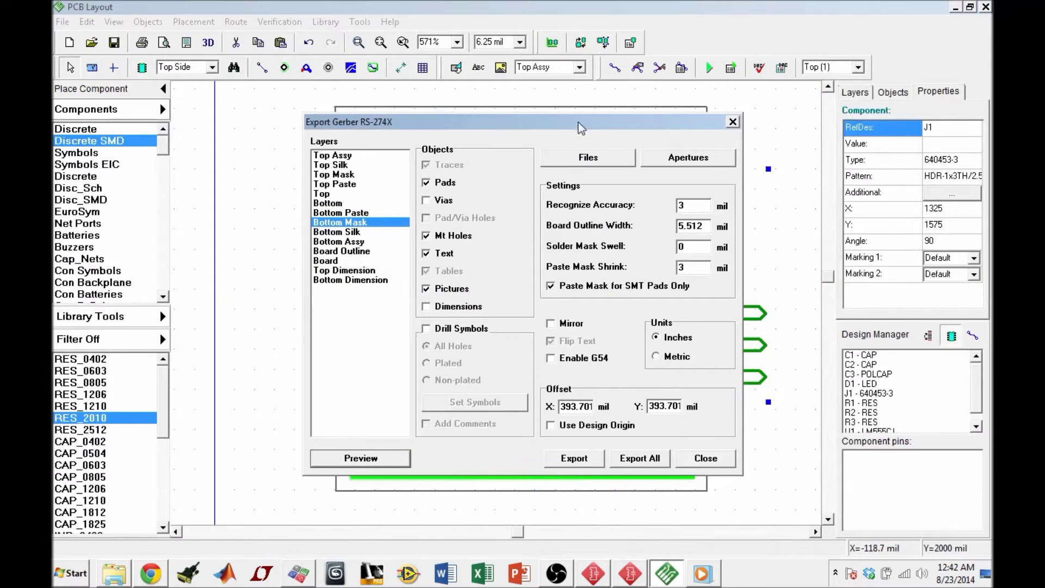
Preview the Bottom Silk and Board Outline Gerber layers and look at the options for the two dimension layers.
click(373, 232)
click(360, 457)
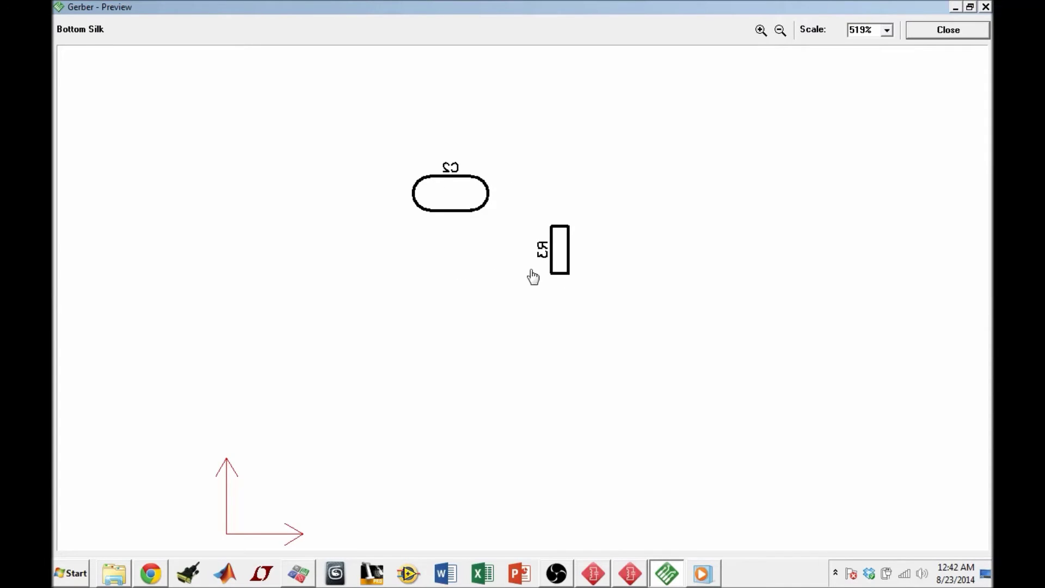
click(964, 31)
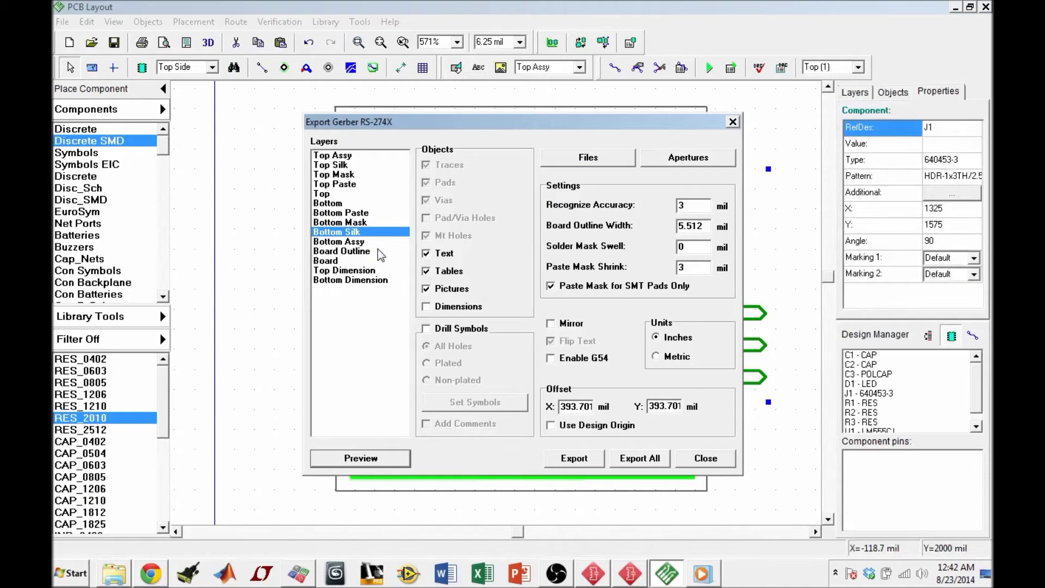
click(363, 241)
click(363, 250)
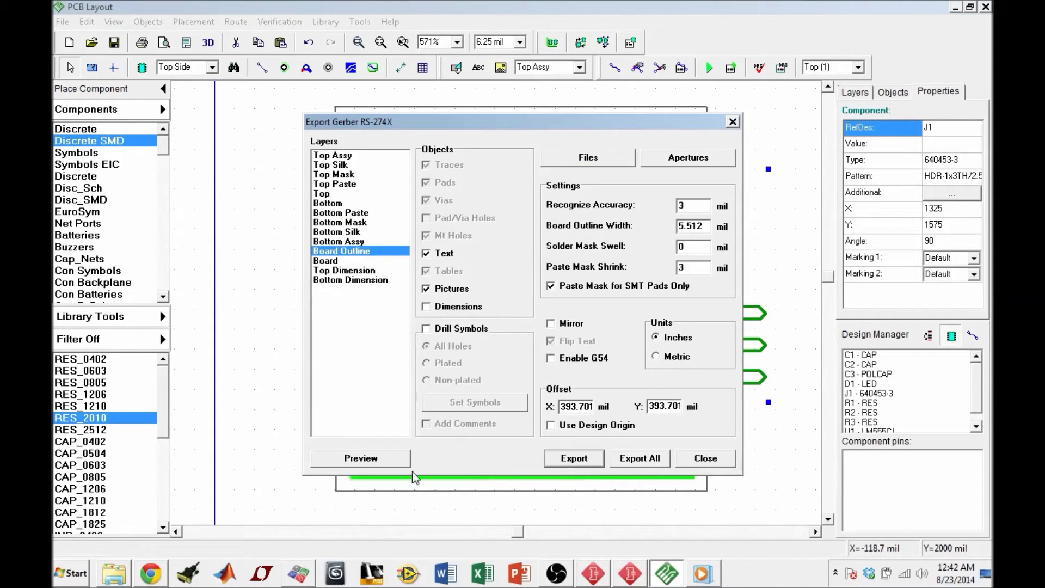
click(360, 458)
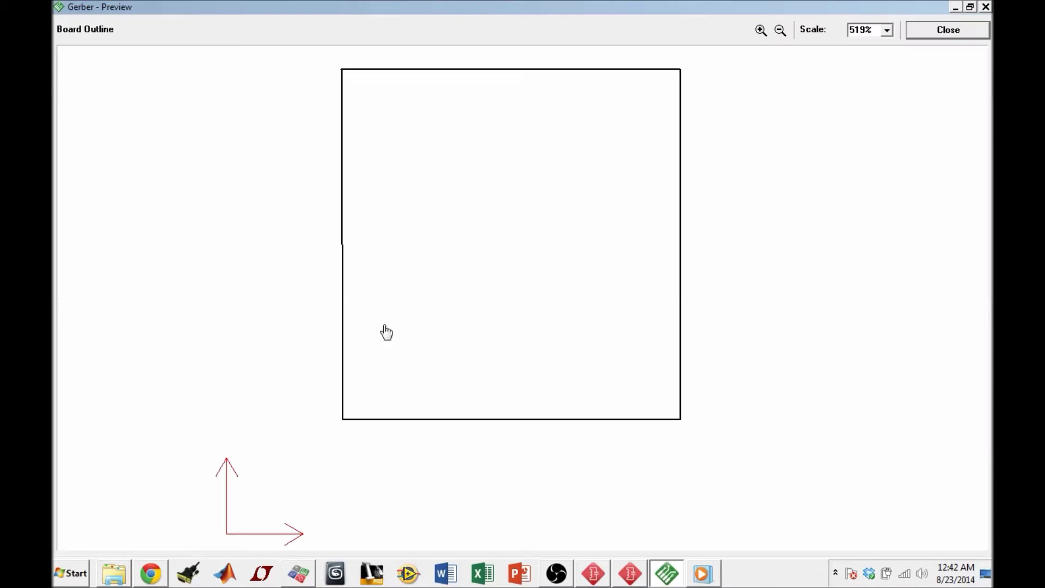
click(944, 31)
click(350, 271)
click(350, 280)
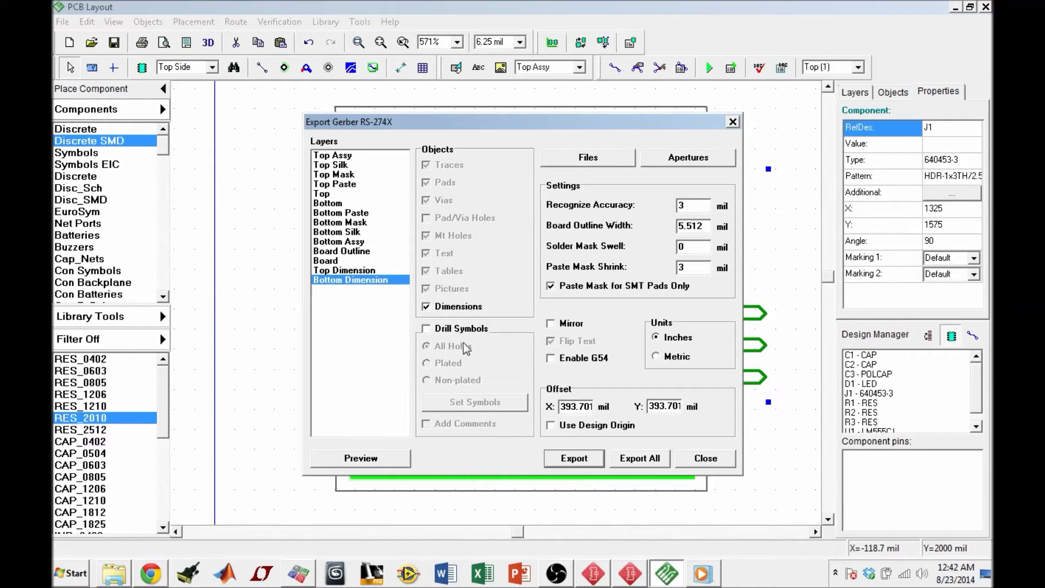
Start exporting all Gerber layers beginning with Top Assy, and create a desktop folder named 555 Timer Gerbers for the files.
click(344, 156)
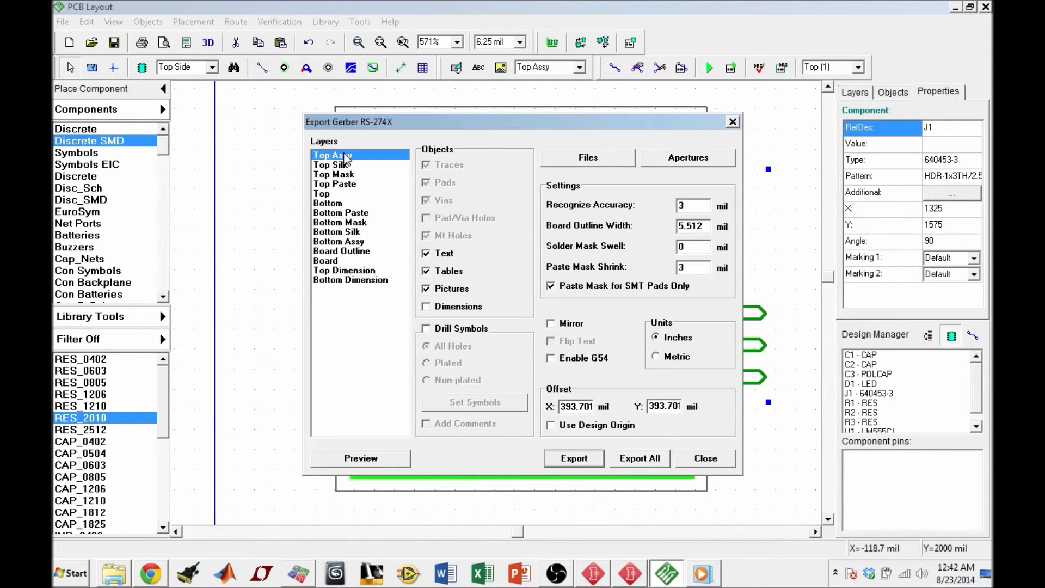
click(639, 459)
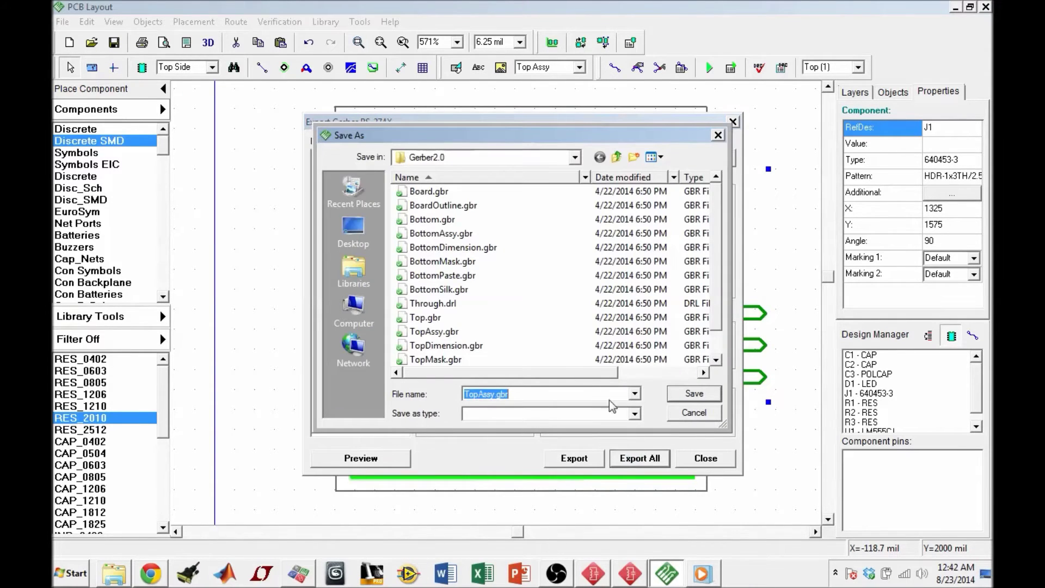
click(575, 158)
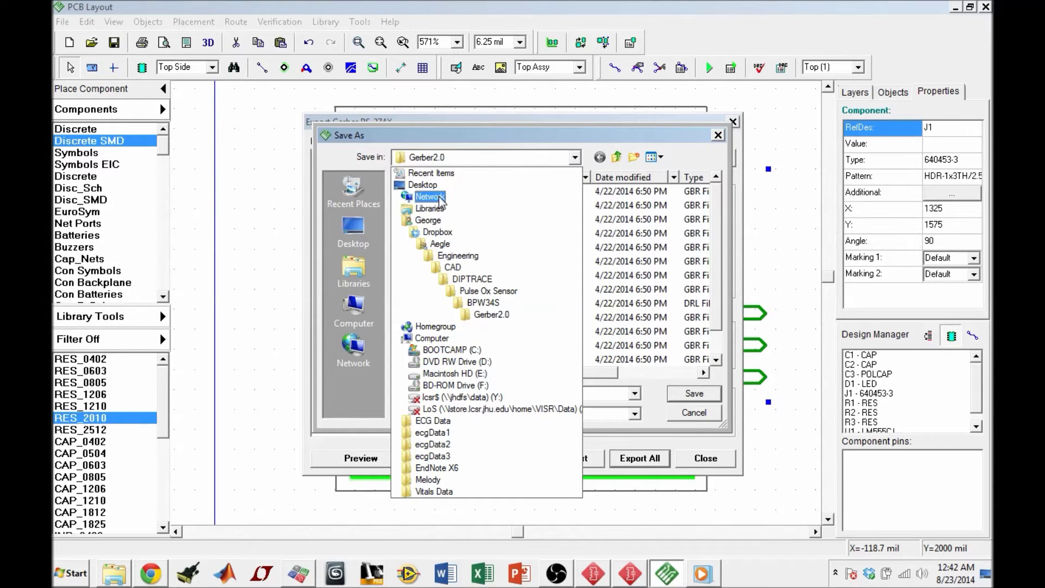
click(424, 185)
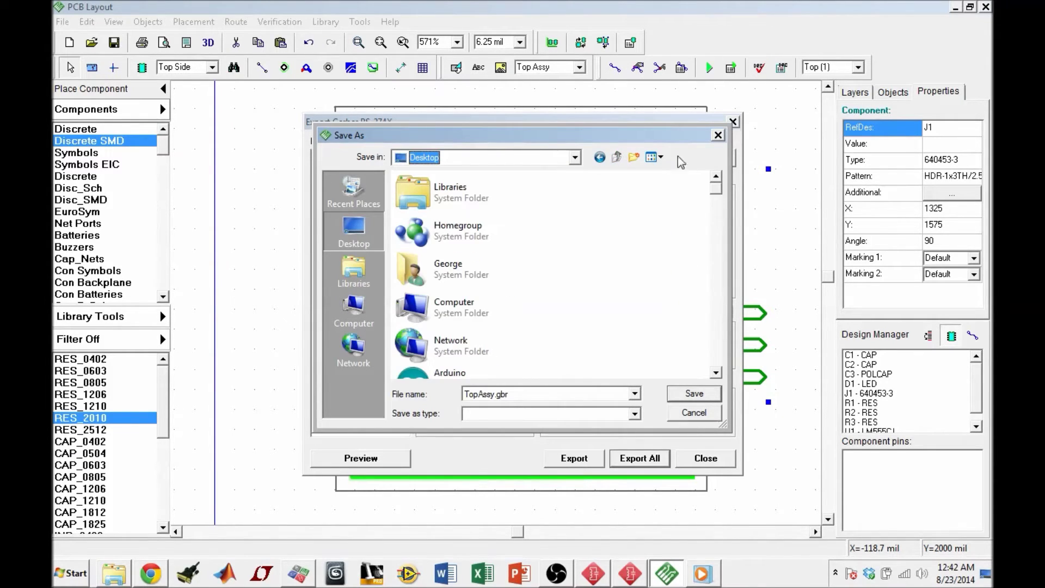
click(636, 158)
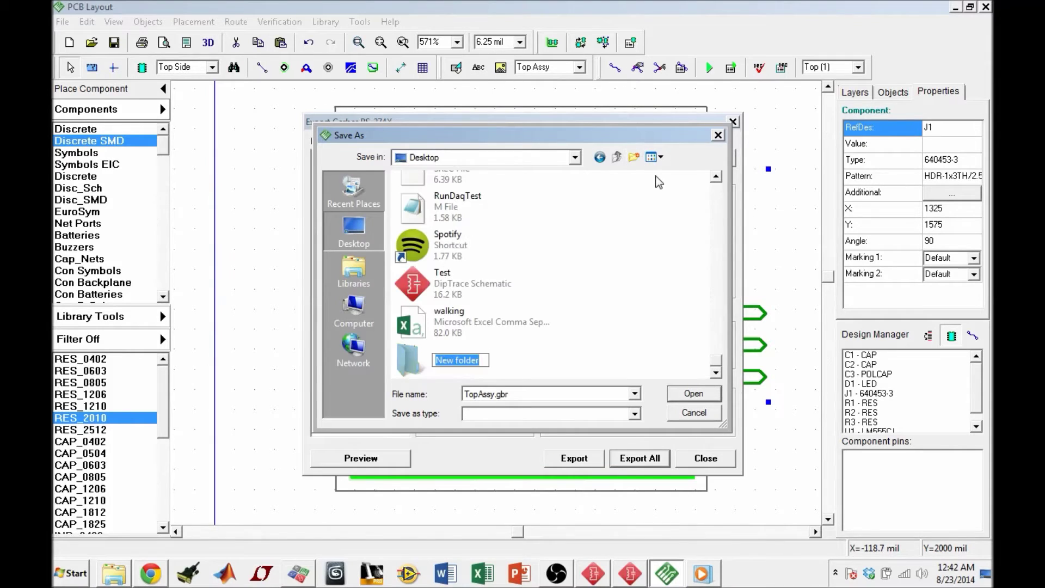
text(555 Ti)
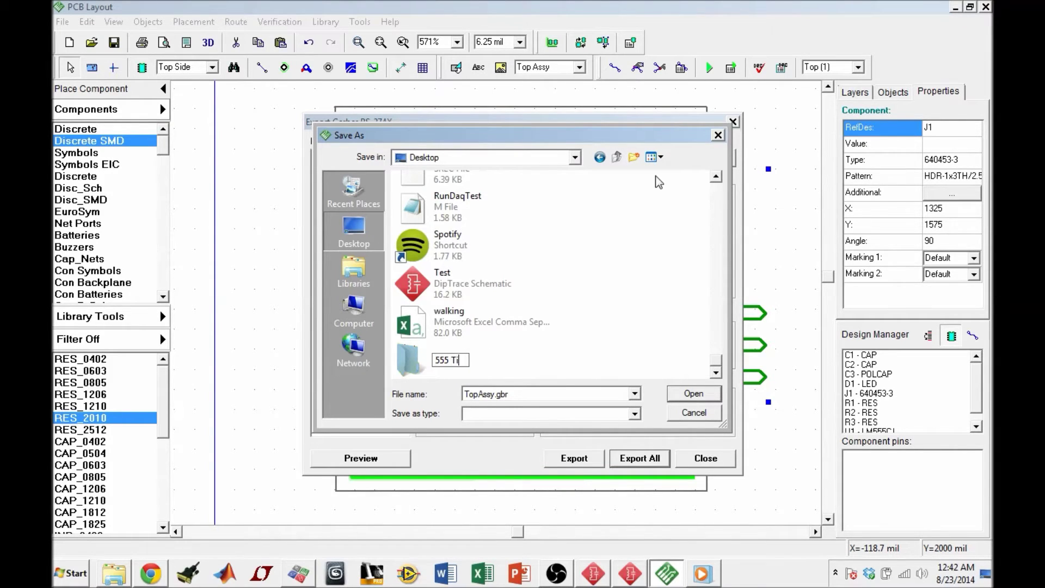
text(mer Gerbers)
key(Return)
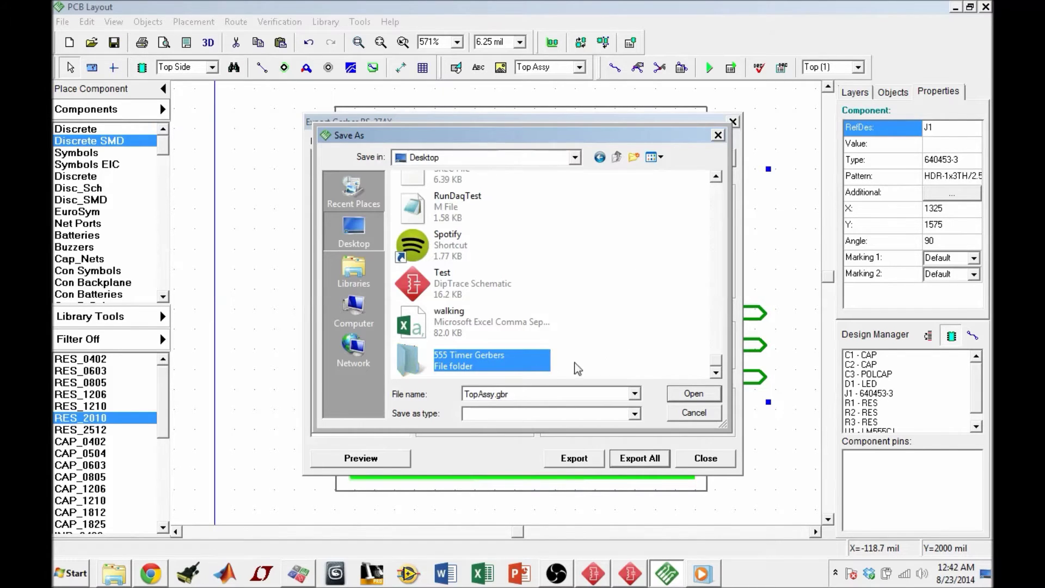
Save every exported Gerber layer under its suggested file name in the 555 Timer Gerbers folder, and finish the Gerber export.
double_click(493, 395)
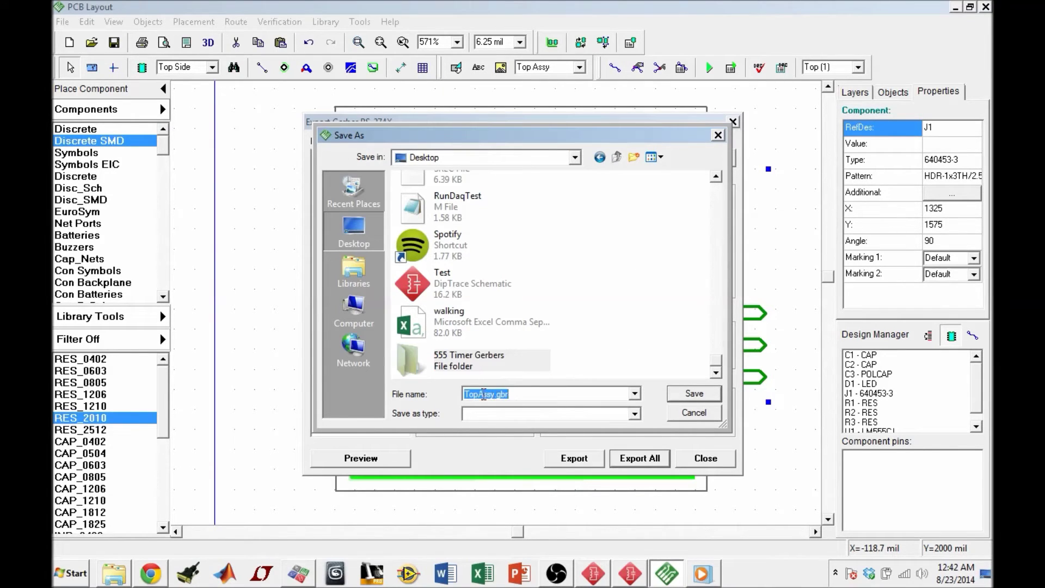
click(687, 395)
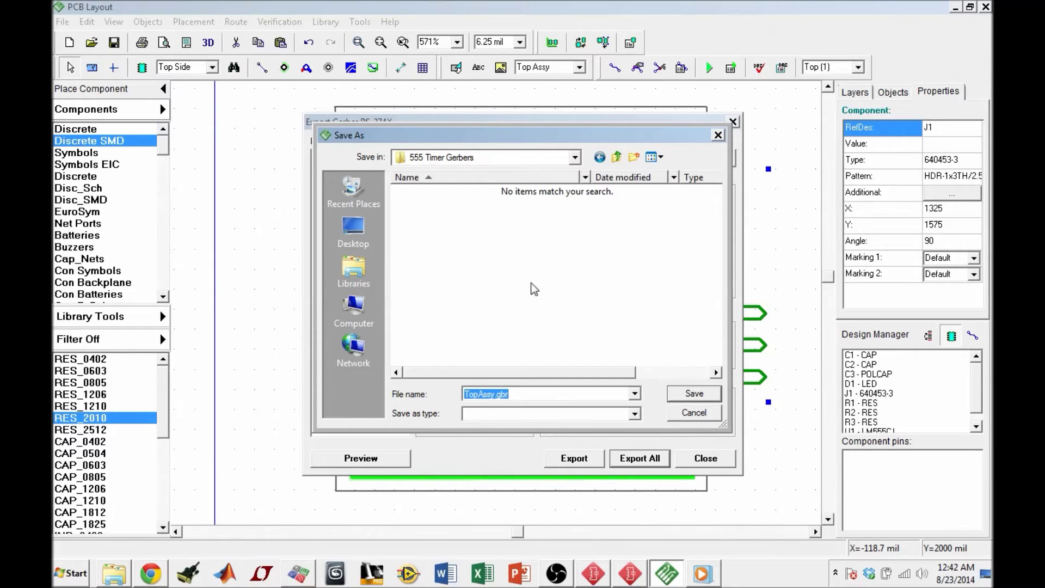
click(690, 393)
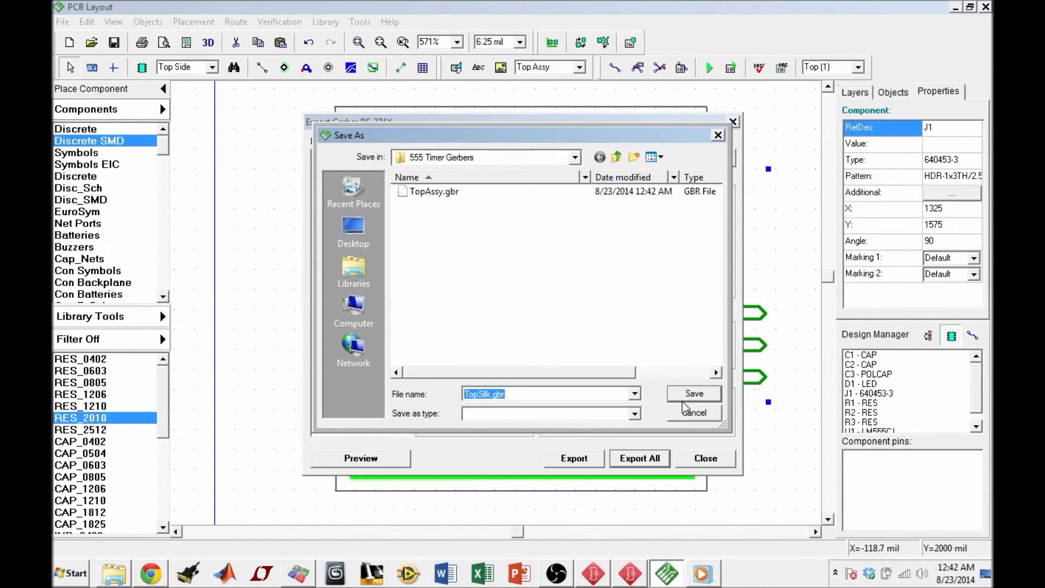
click(692, 395)
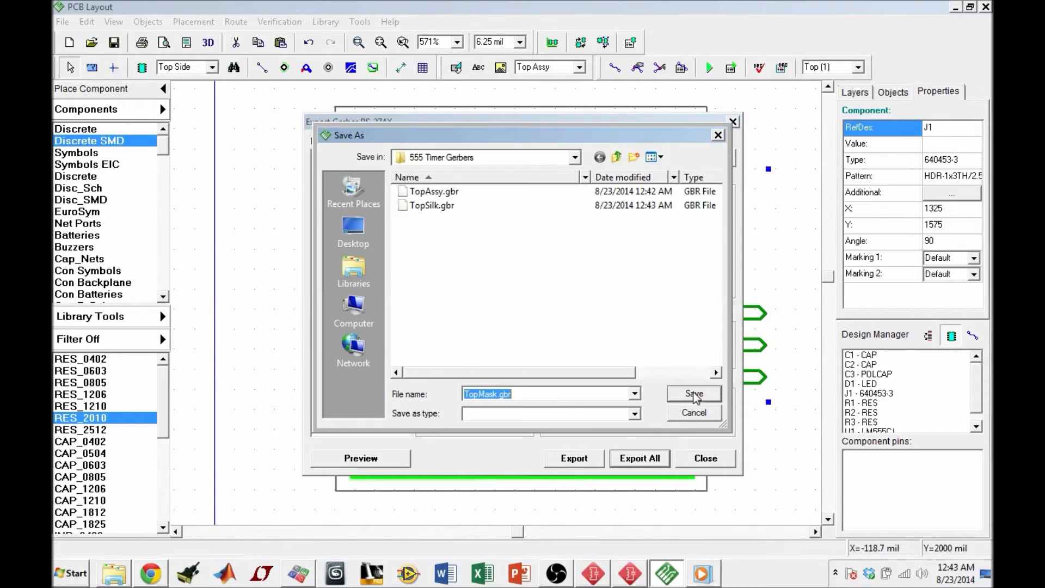
click(694, 395)
click(693, 395)
click(693, 395)
click(694, 395)
click(694, 393)
click(693, 393)
click(693, 394)
click(694, 394)
click(694, 394)
click(694, 394)
click(694, 393)
click(694, 394)
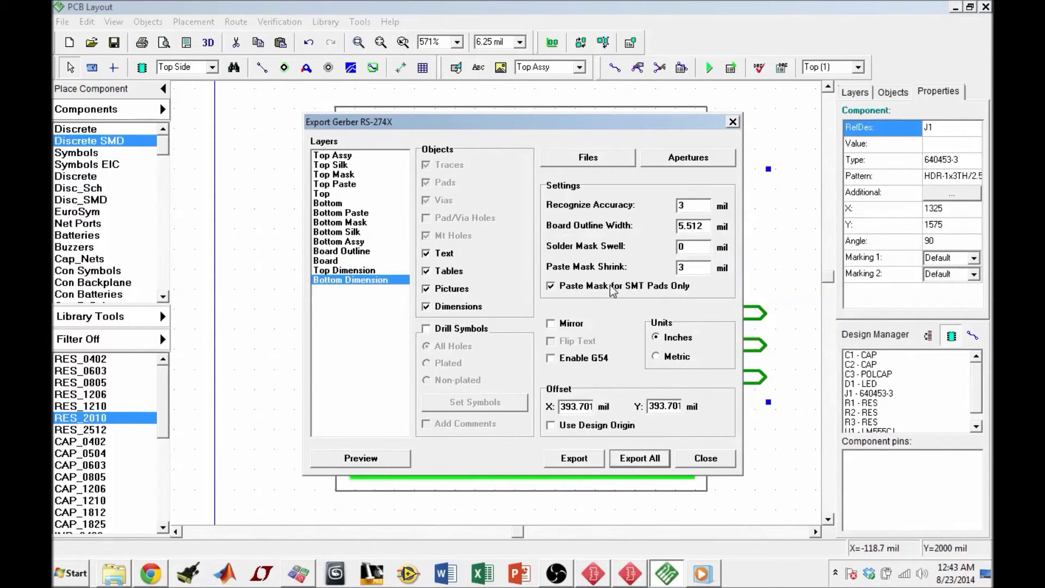
click(703, 458)
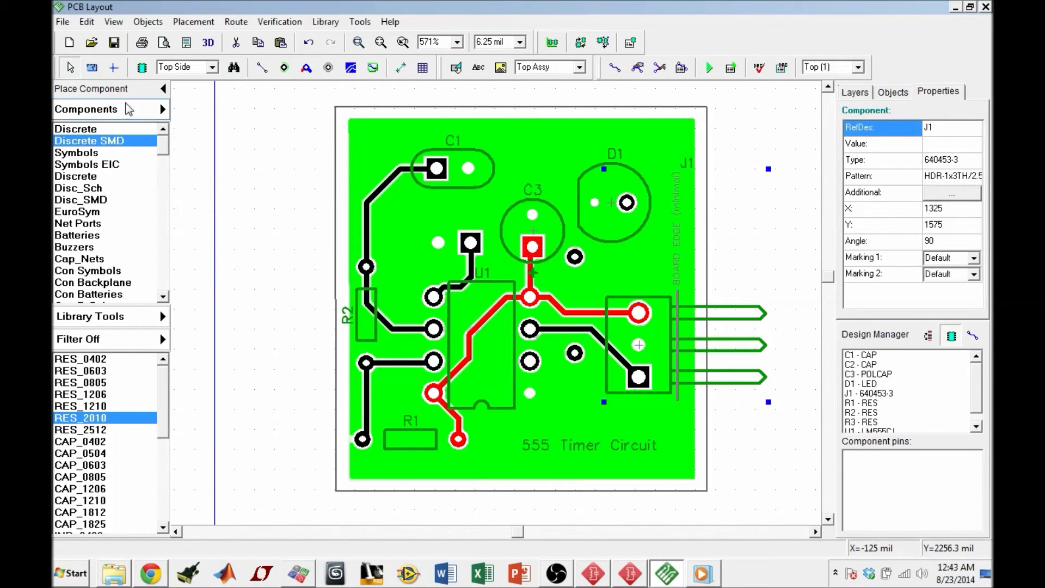
Export all N/C Drill data with automatically assigned tools, saving it as Through.drl in the 555 Timer Gerbers folder.
click(63, 21)
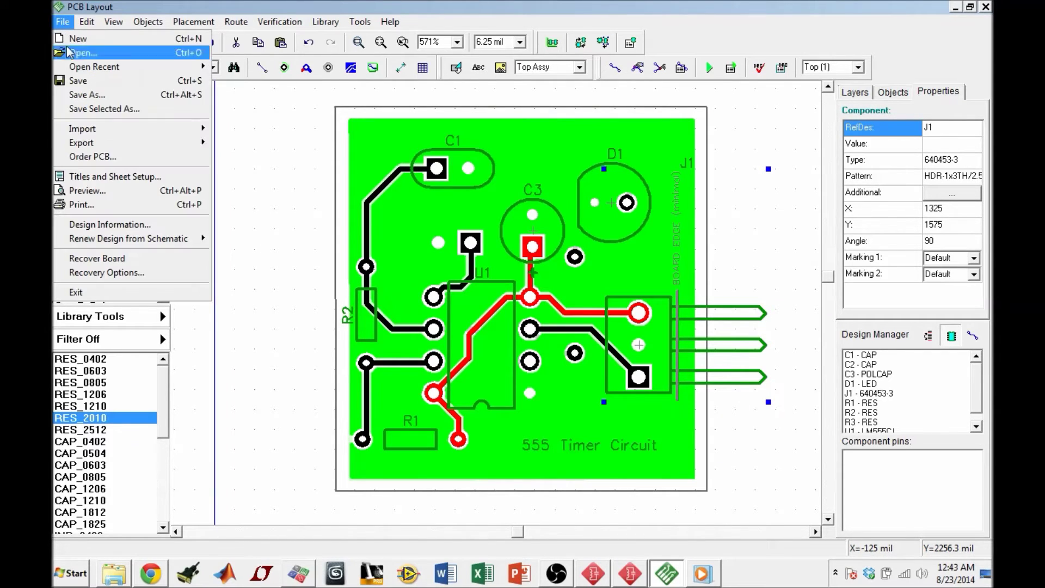
click(87, 142)
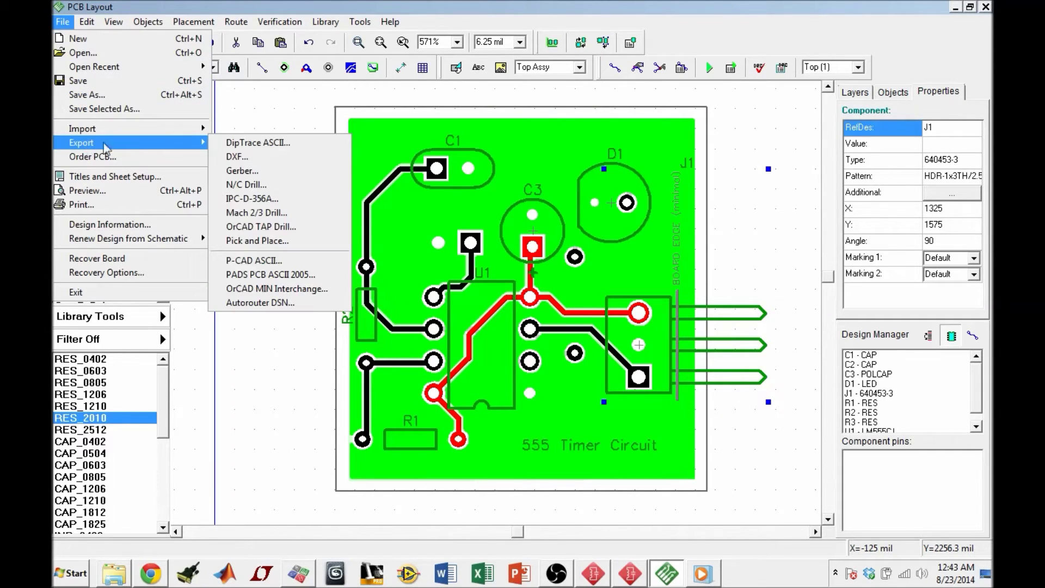
click(279, 187)
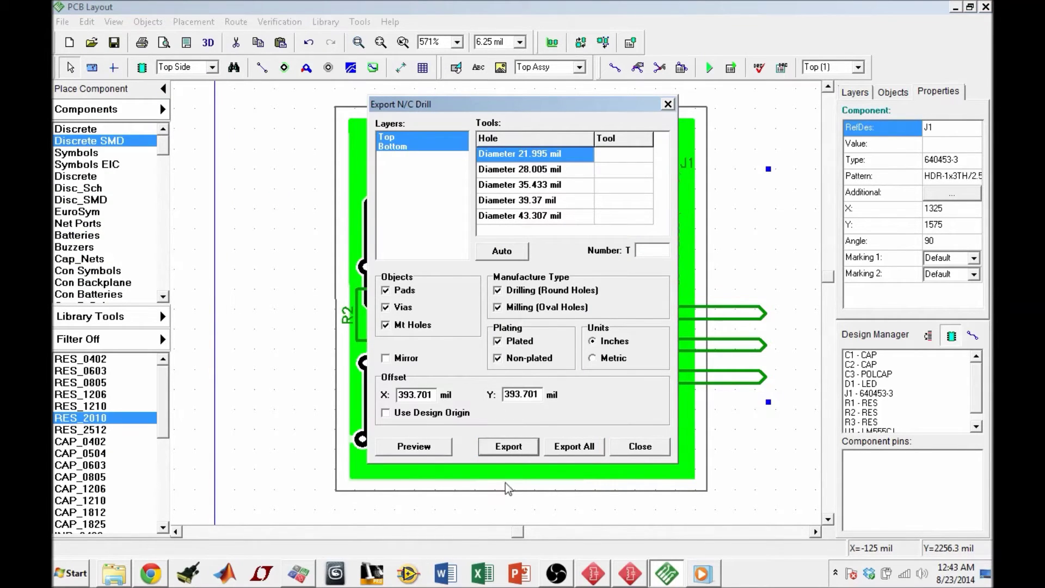
click(580, 455)
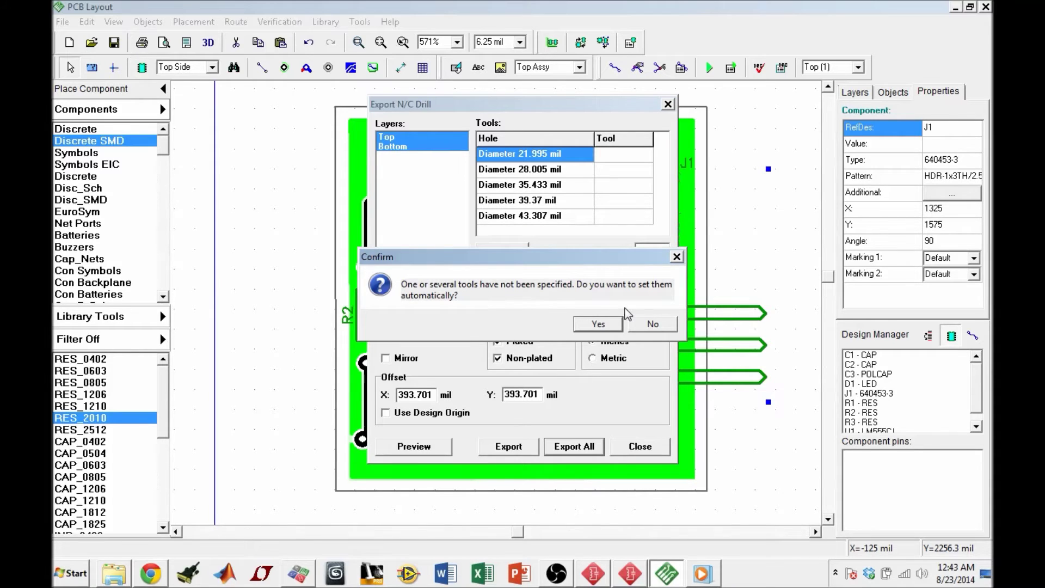
click(598, 323)
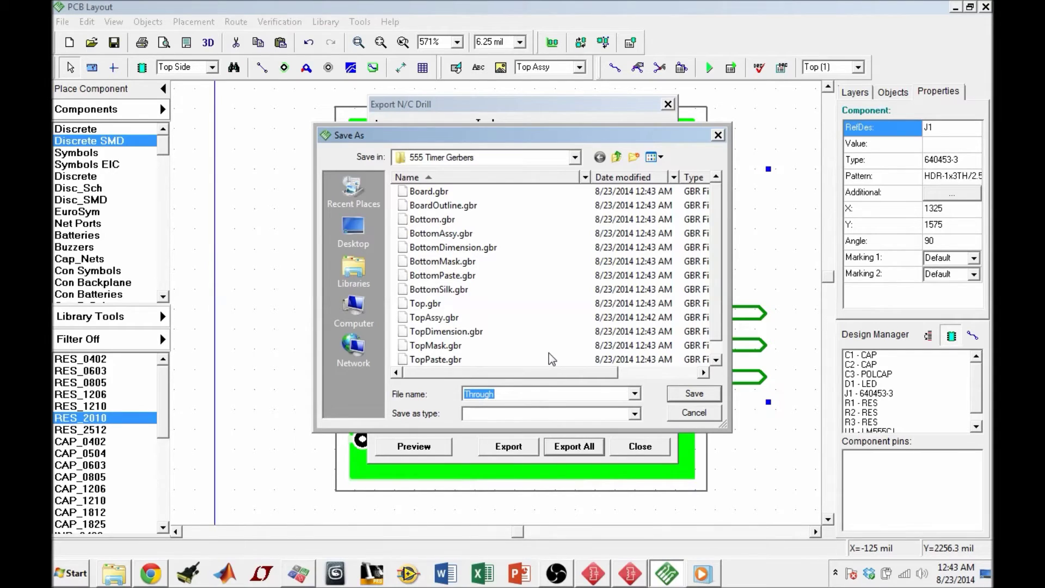
key(End)
click(700, 401)
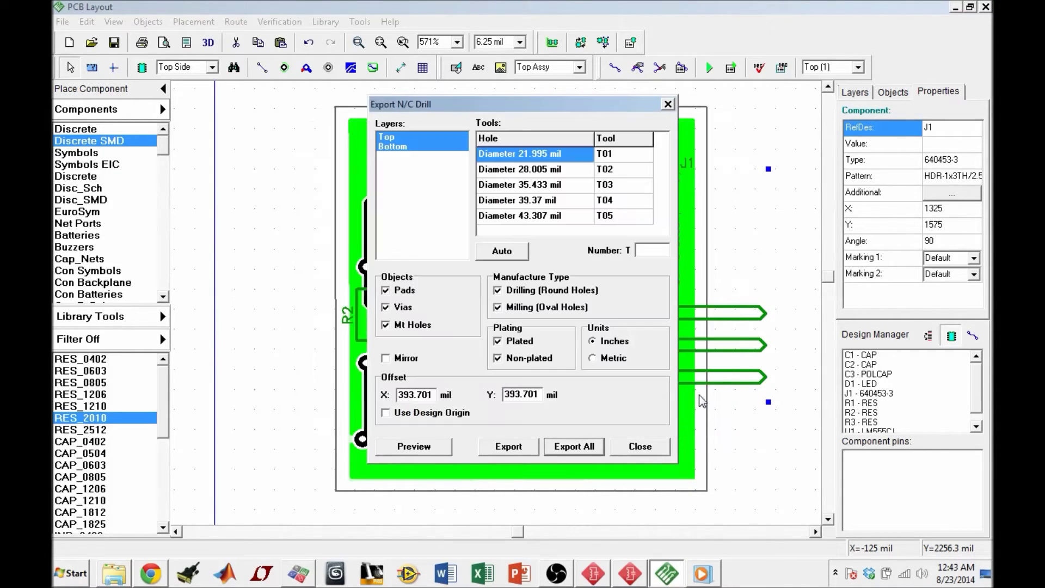
click(640, 446)
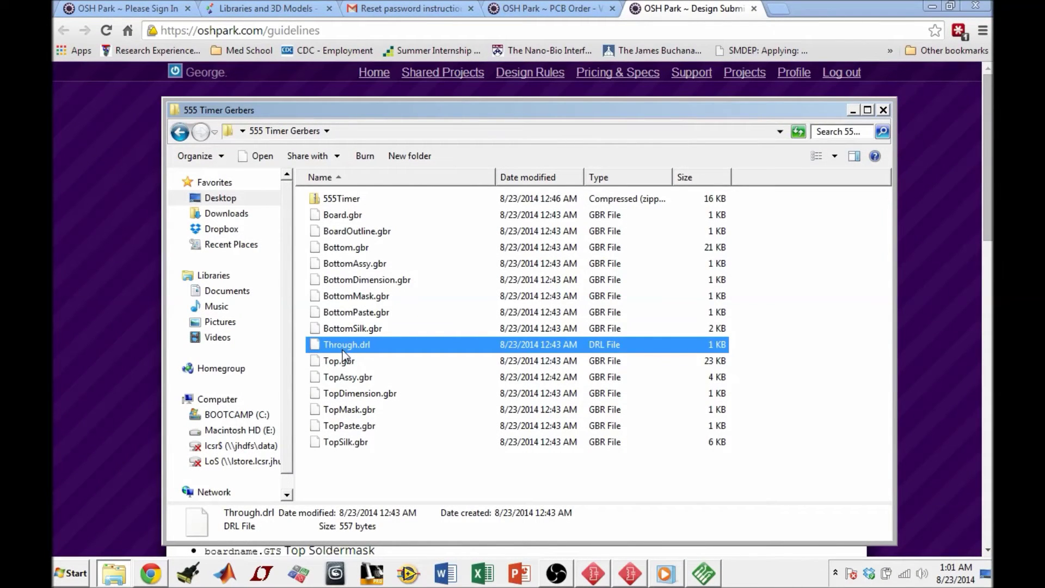
Look over the exported files in the 555 Timer Gerbers folder and read OSH Park's Gerber file naming guidelines.
click(343, 363)
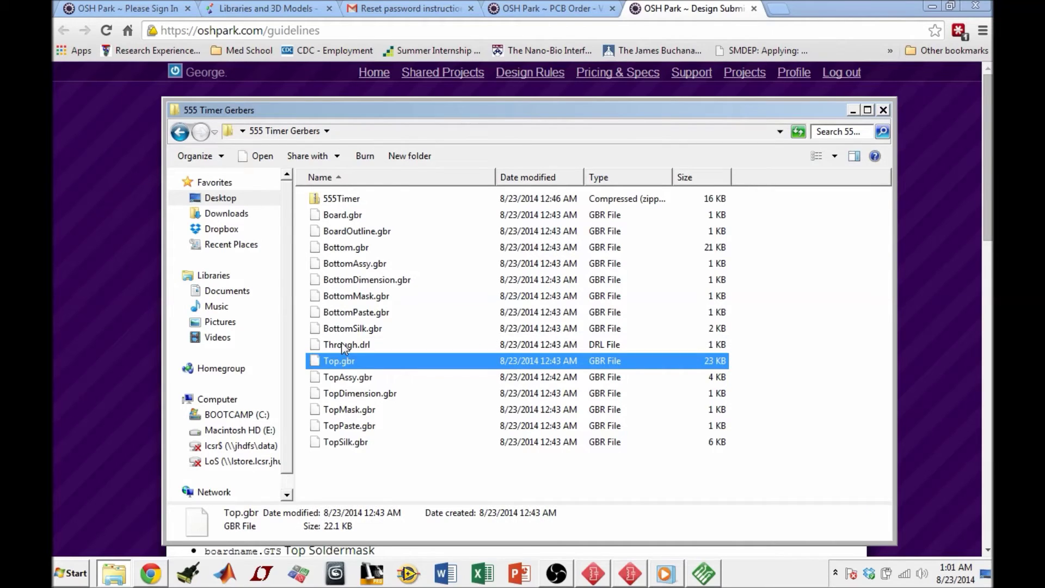
click(345, 345)
click(361, 395)
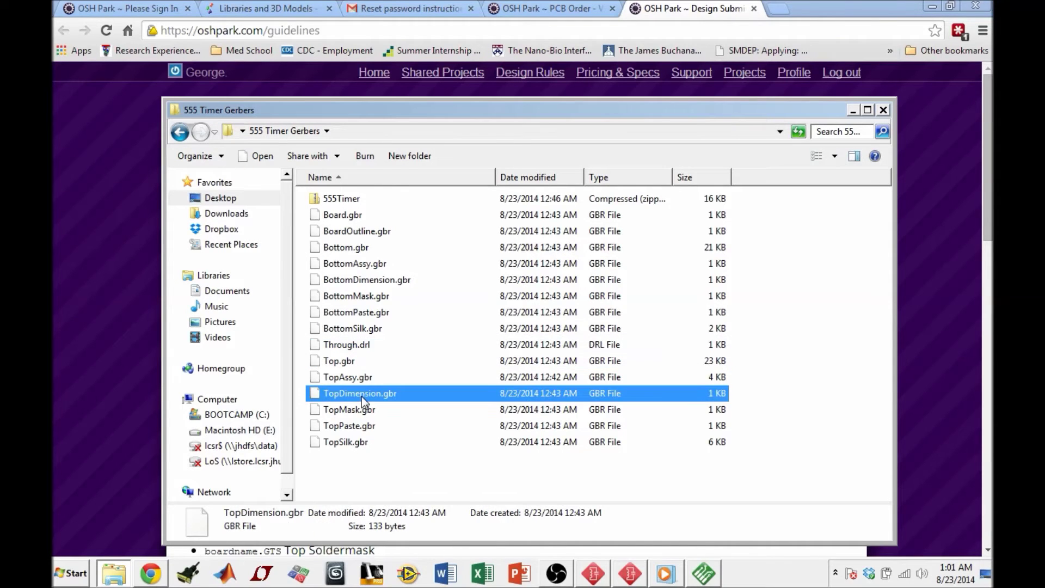
drag(394, 115, 712, 91)
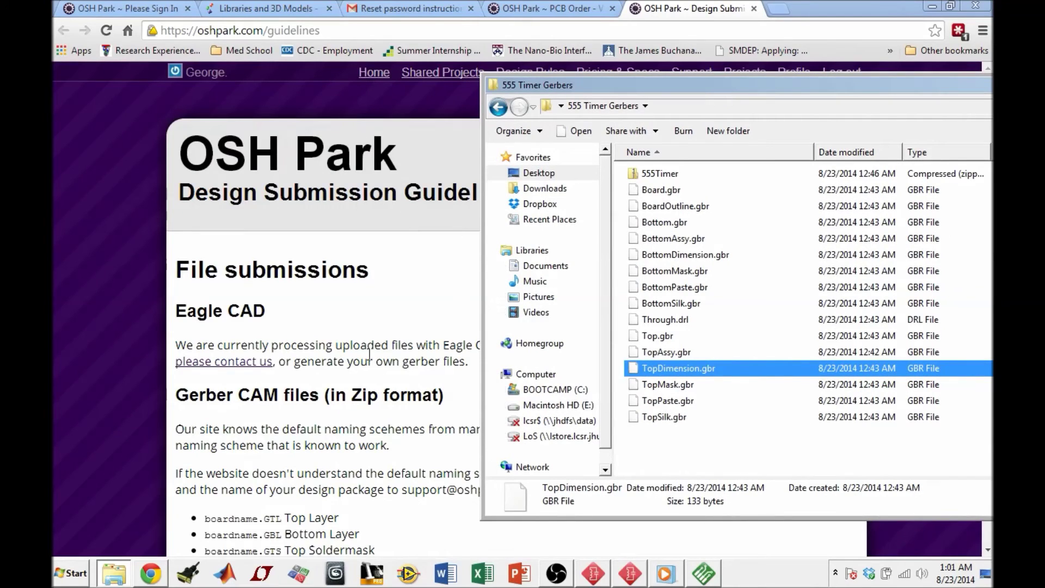
drag(708, 90, 652, 59)
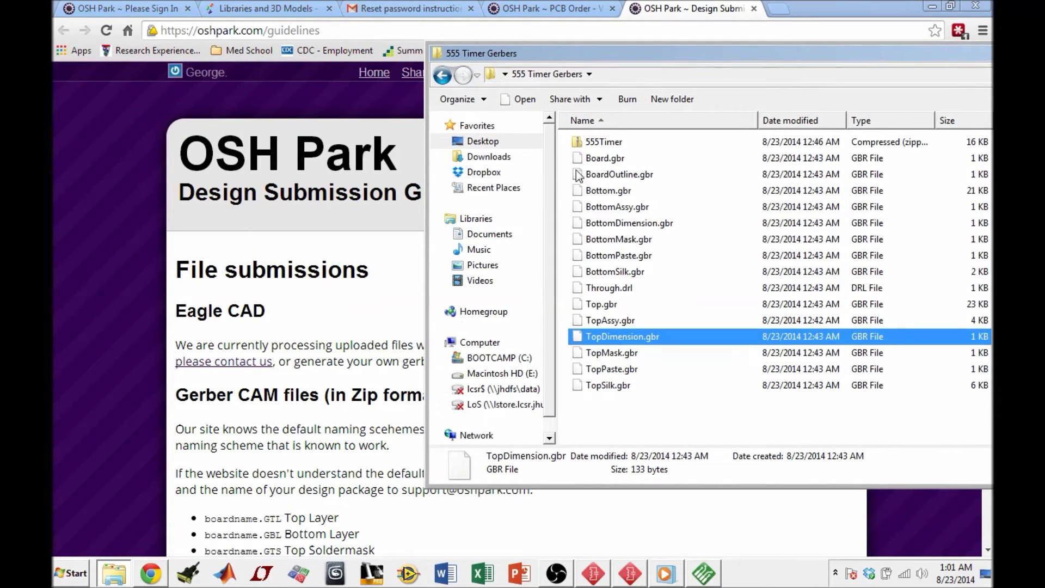
click(345, 467)
scroll(292, 384, down, 3)
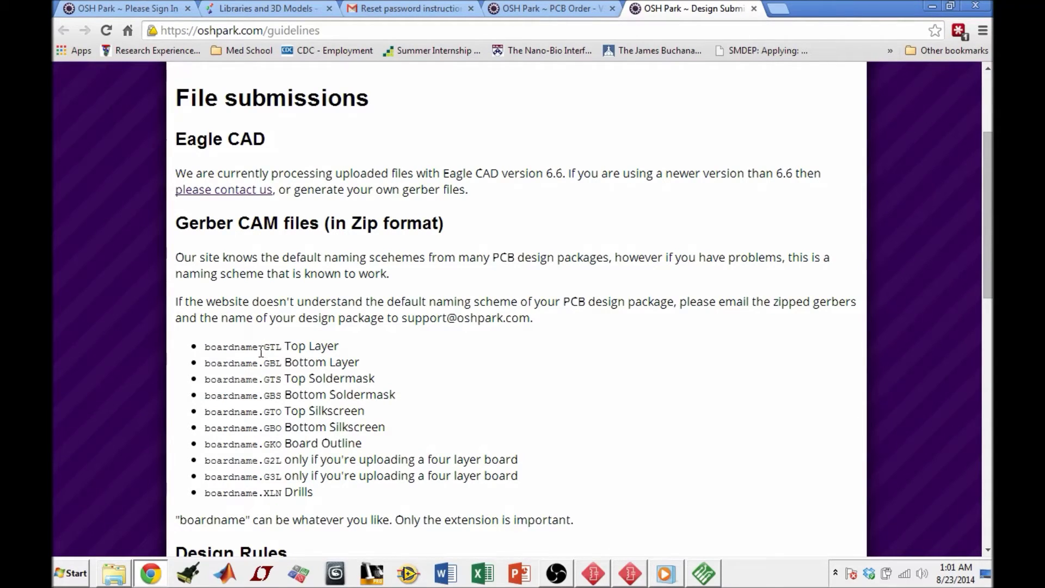
Select the BoardOutline, Bottom, BottomMask, BottomSilk, Through, Top, TopMask and TopSilk files and look at the options for sending them.
click(117, 577)
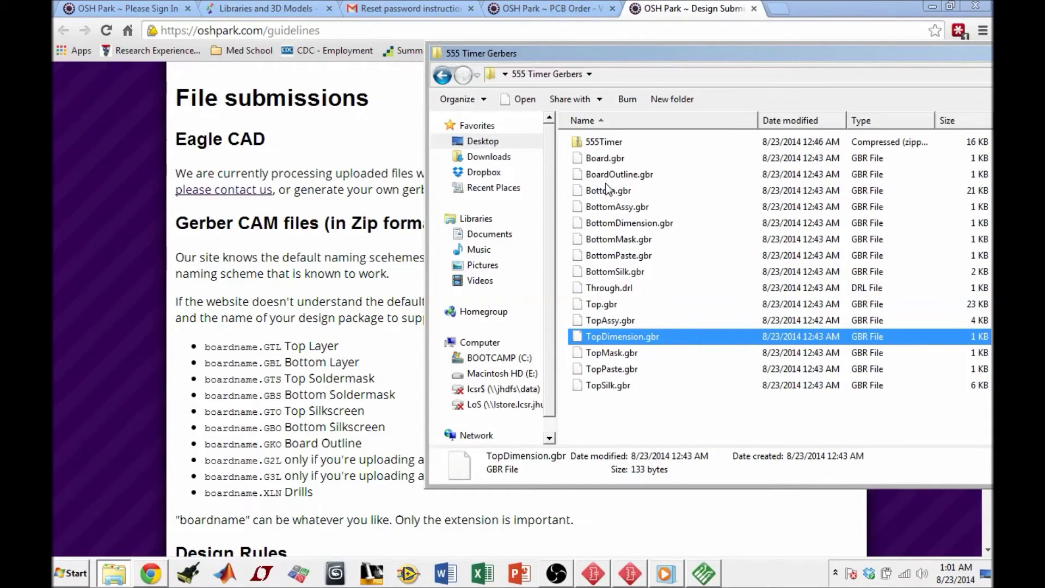
click(604, 159)
click(609, 175)
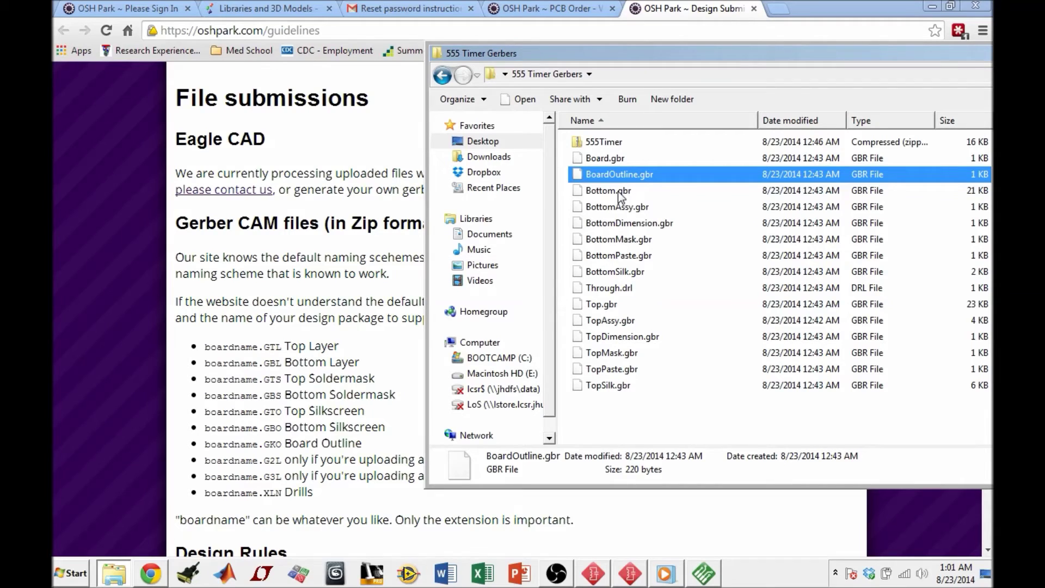
ctrl+click(628, 194)
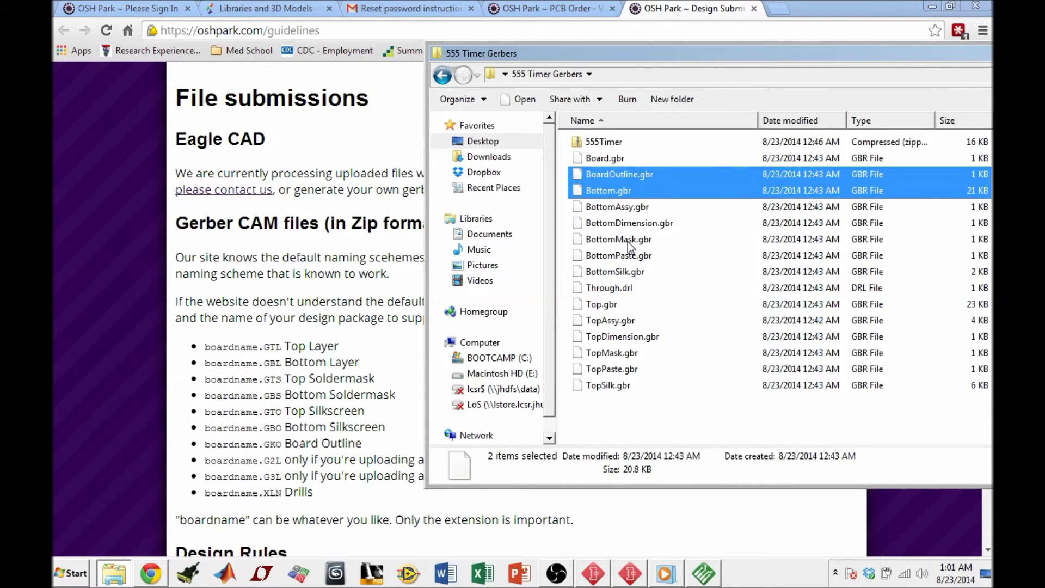
ctrl+click(628, 240)
ctrl+click(632, 272)
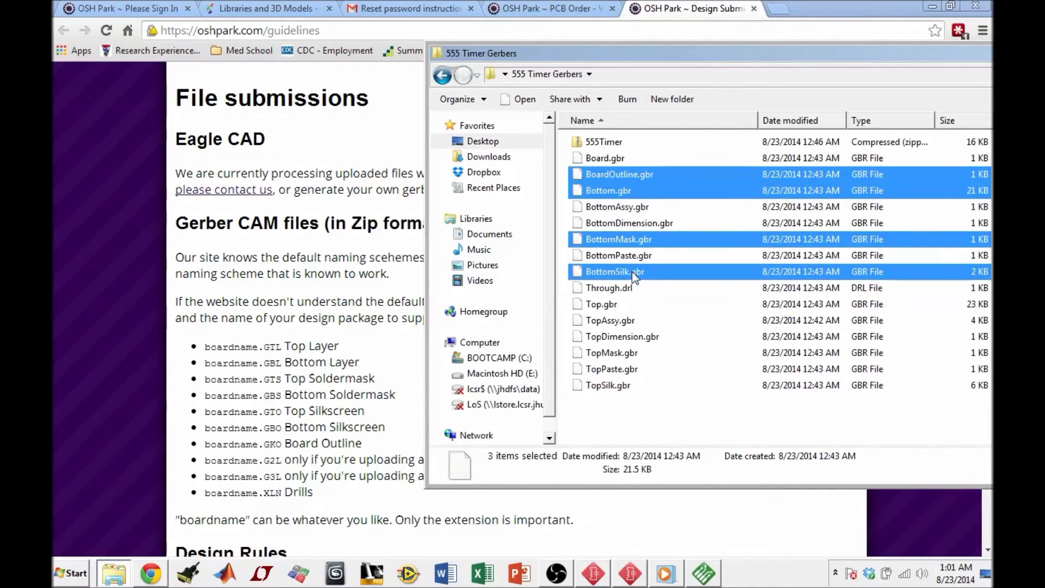
ctrl+click(609, 293)
ctrl+click(600, 305)
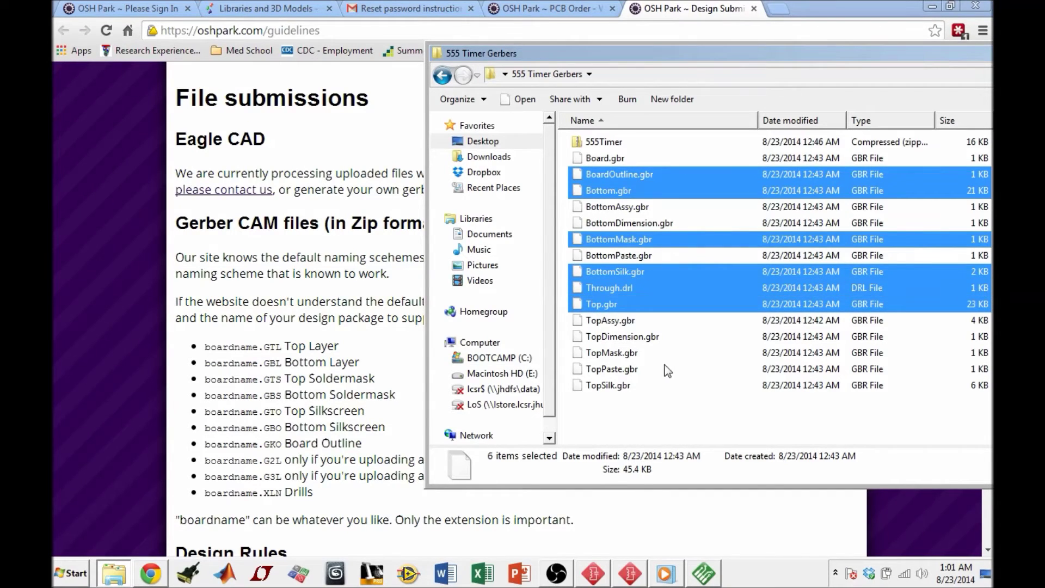
ctrl+click(616, 354)
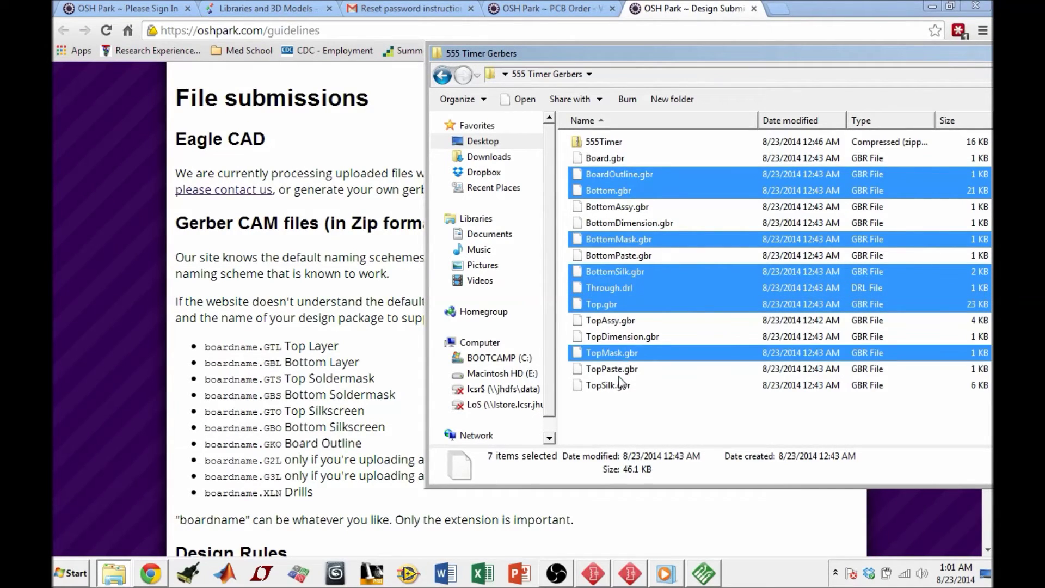
ctrl+click(632, 386)
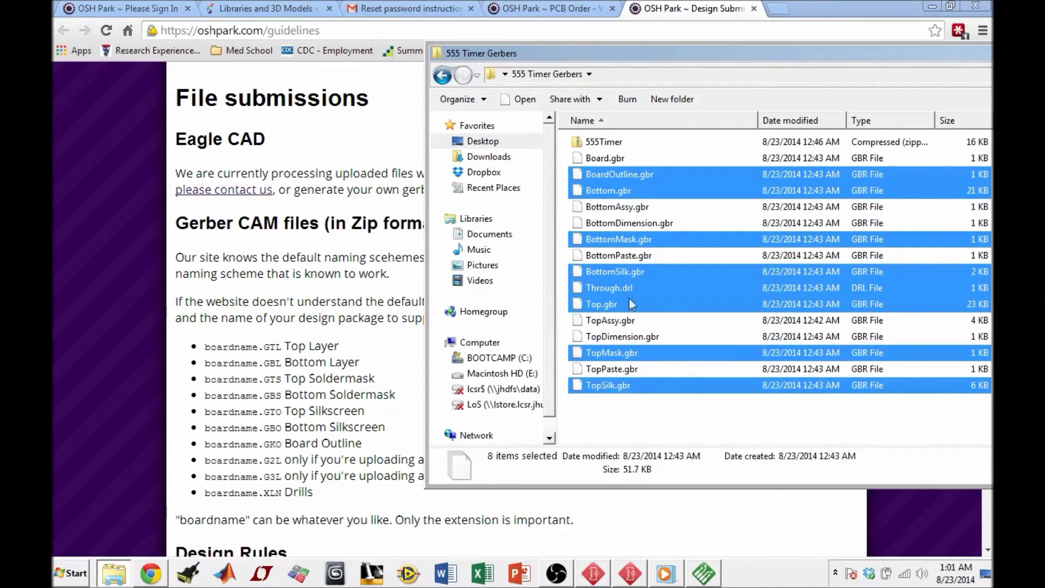
right_click(618, 182)
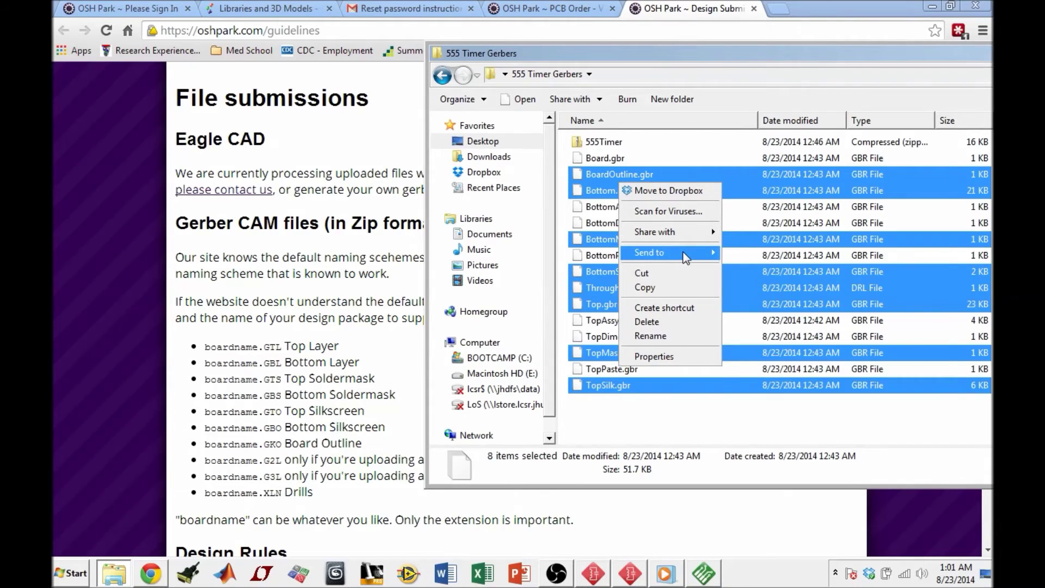
mouse_move(671, 251)
click(739, 420)
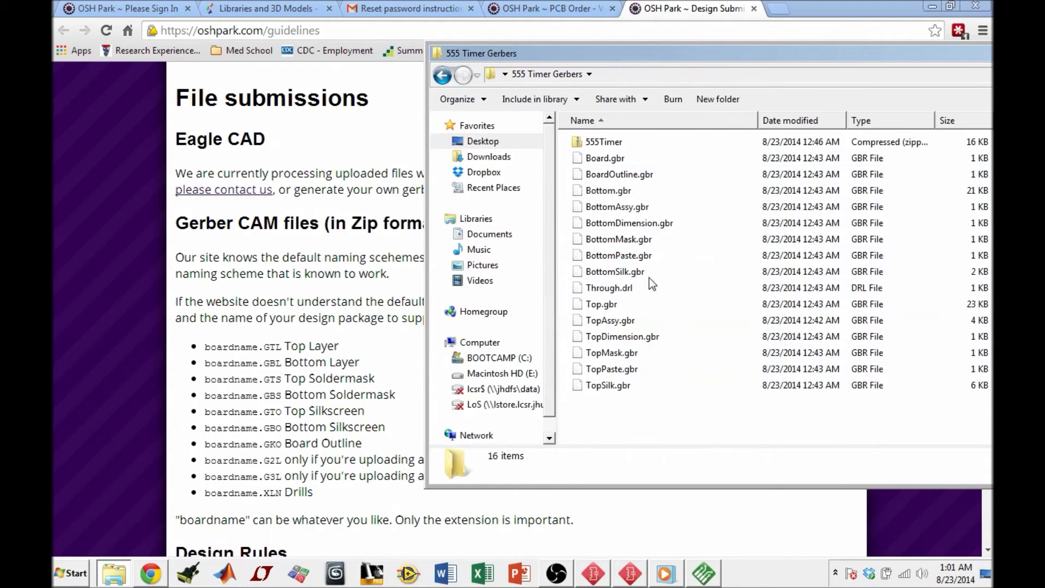
Open the 555Timer zip archive in the 555 Timer Gerbers folder to check the files inside.
double_click(603, 142)
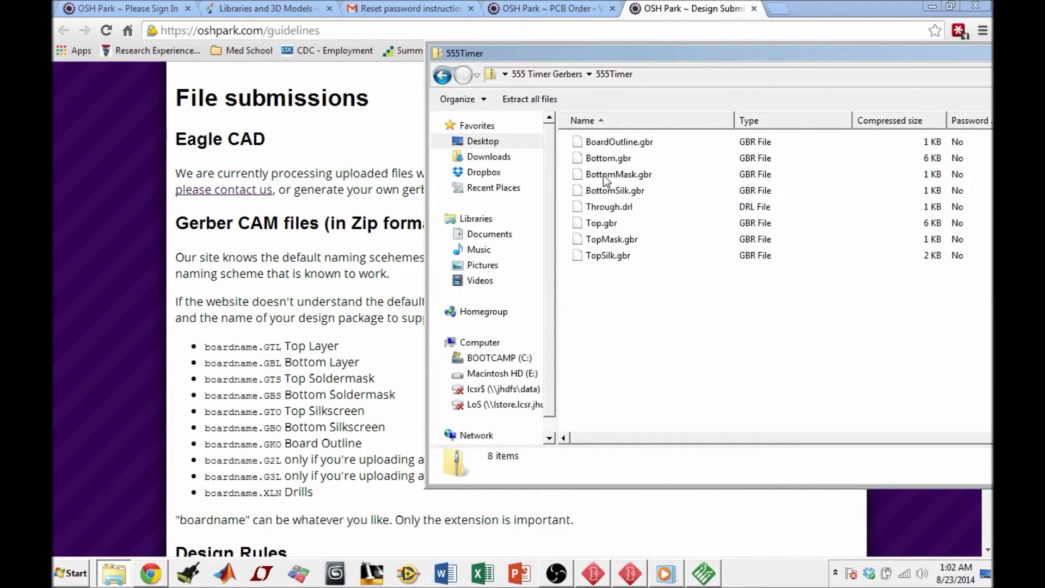
Leave the 555Timer archive and go to OSH Park's design upload page from its home page in the browser.
click(443, 75)
drag(588, 51, 399, 243)
click(520, 166)
scroll(507, 245, up, 3)
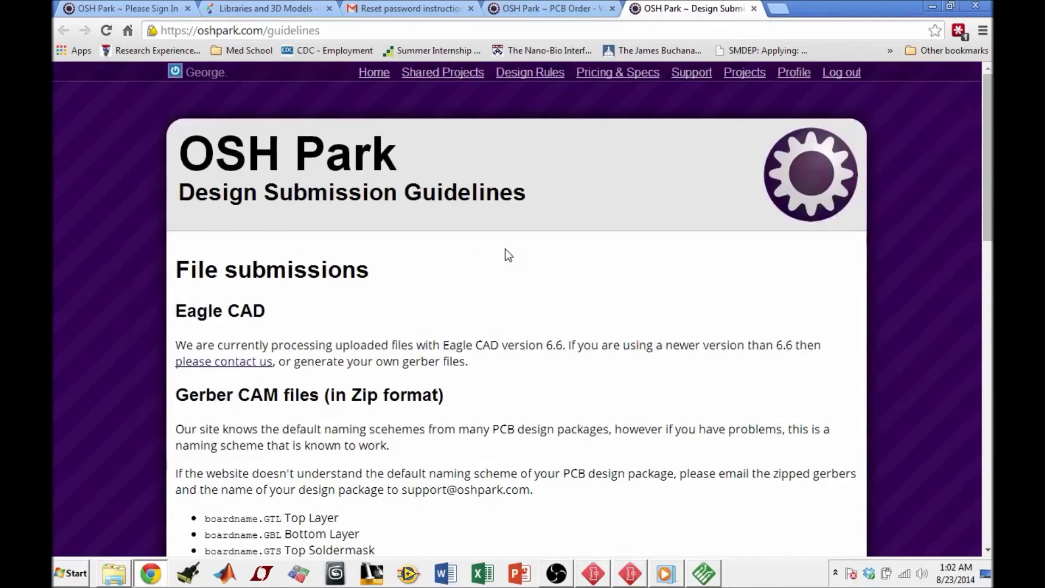
click(381, 73)
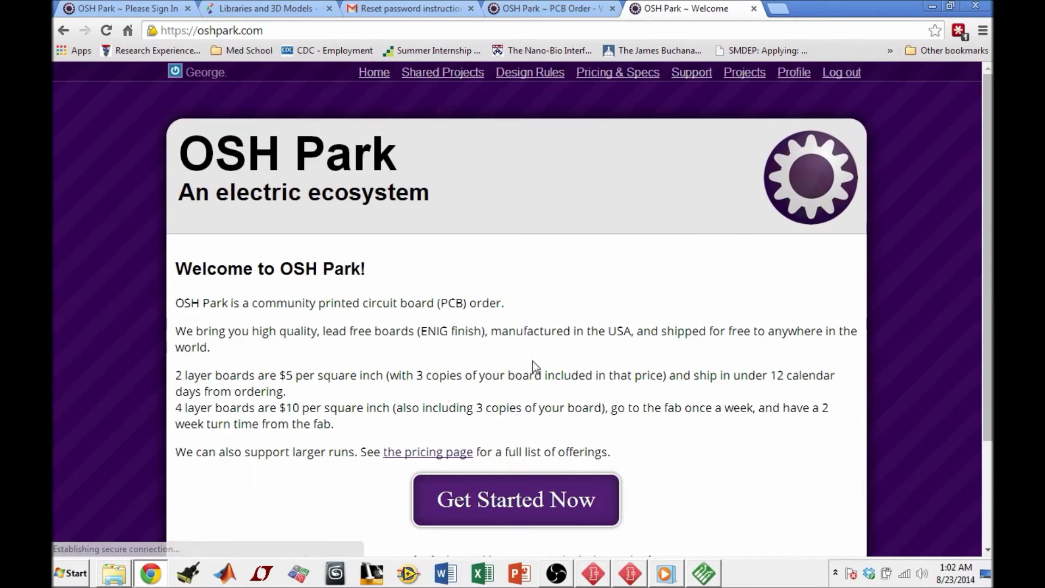
scroll(525, 364, down, 3)
click(474, 375)
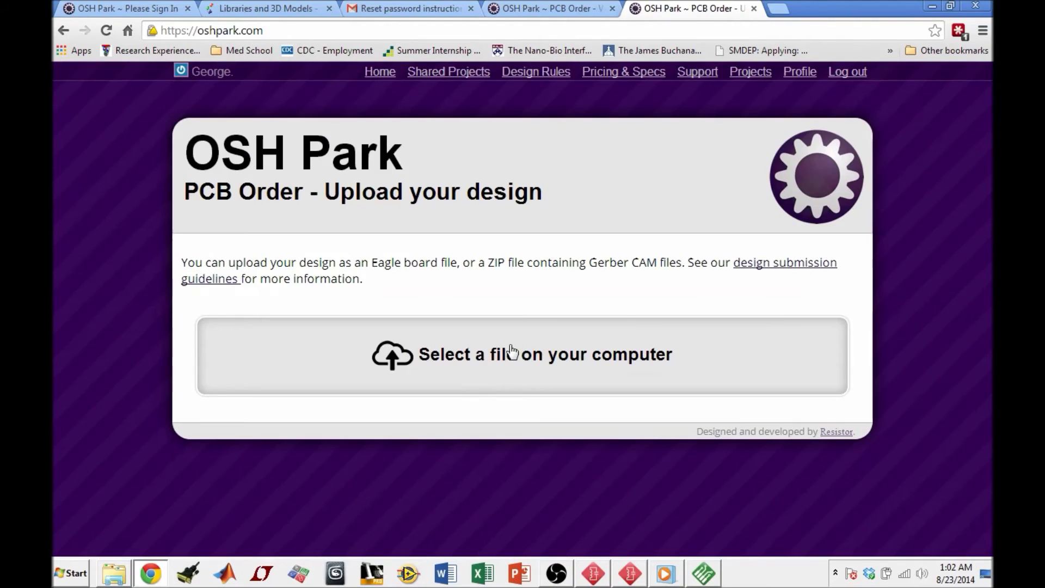
Upload the 555Timer zip archive from the 555 Timer Gerbers folder as the board design.
click(397, 369)
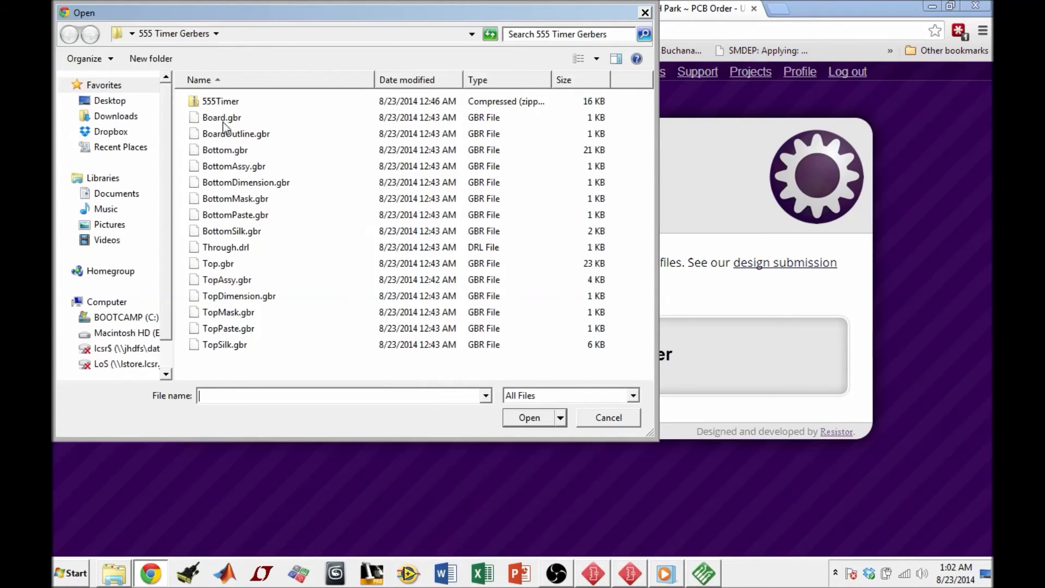
click(206, 107)
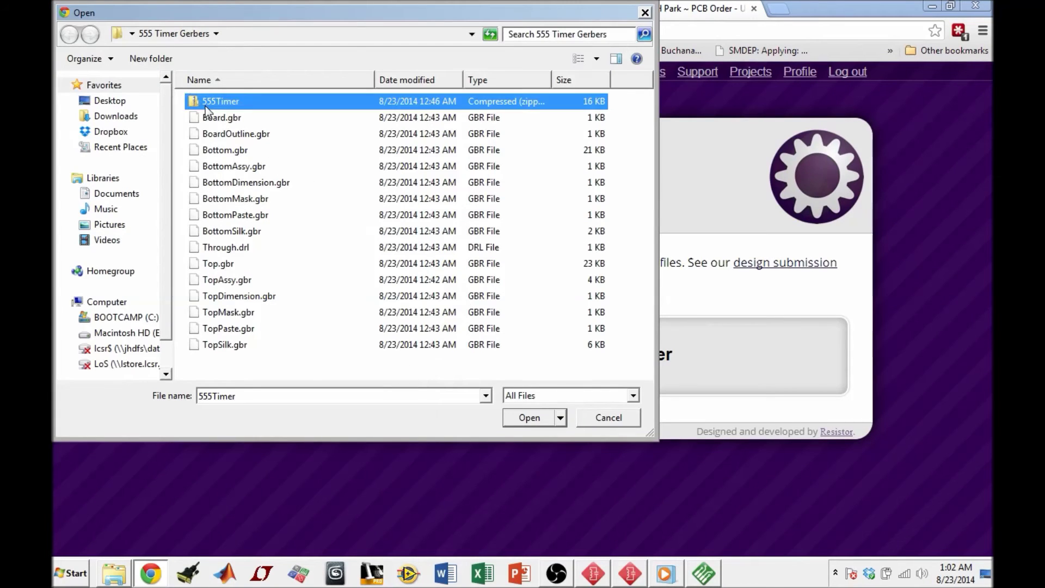
click(530, 423)
scroll(327, 381, down, 3)
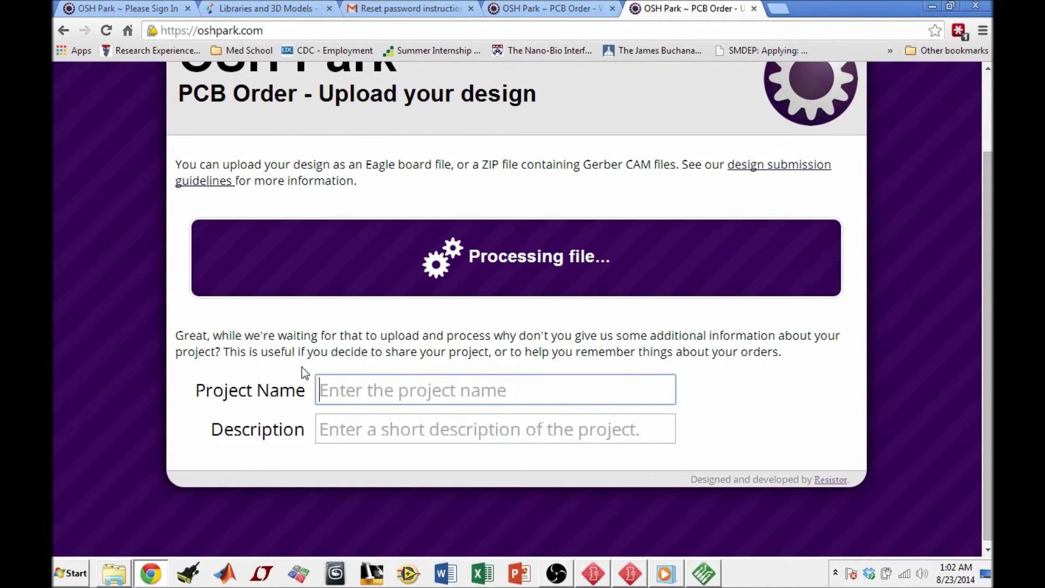
Name the project 555 Timer, describe it as 555 Timer Circuit, and continue to design verification.
scroll(605, 441, up, 3)
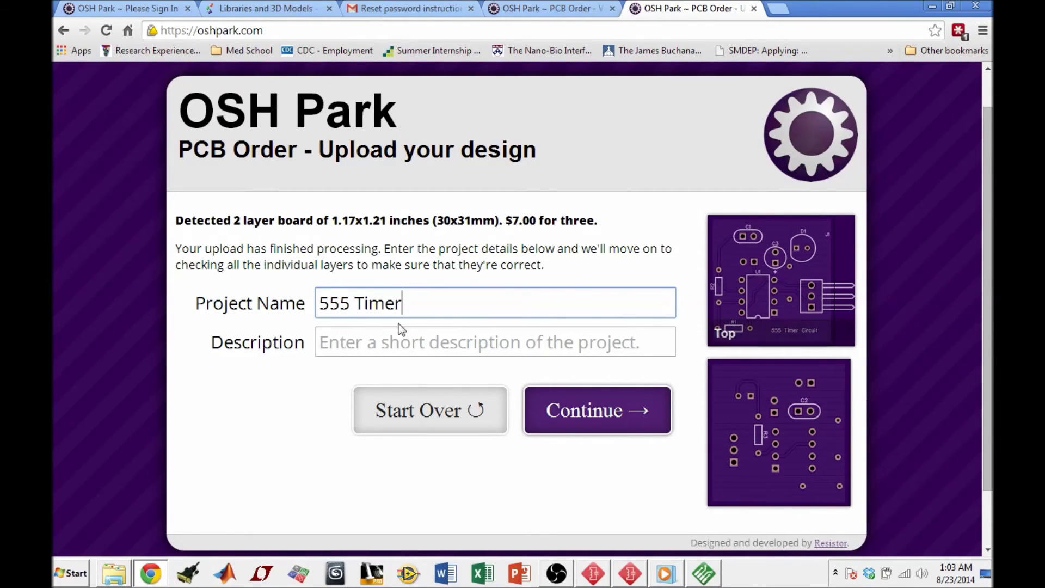
click(376, 346)
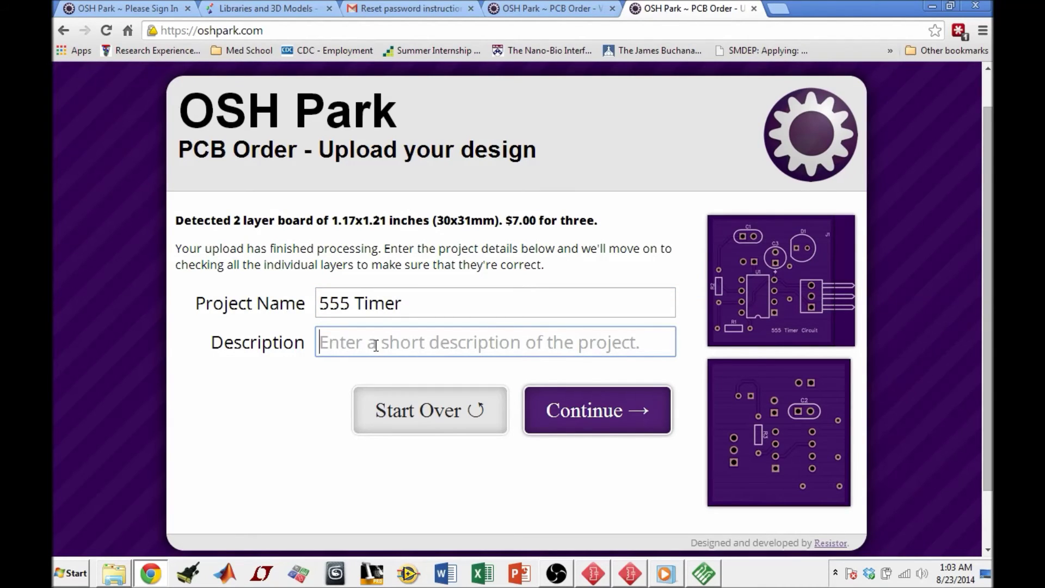
text(555 Timer Circuit)
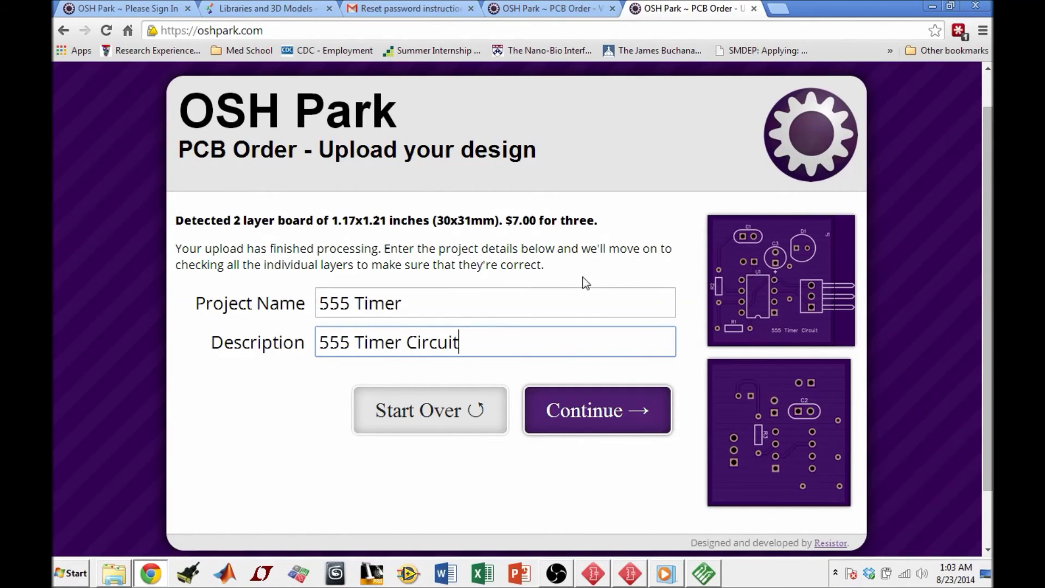
key(Return)
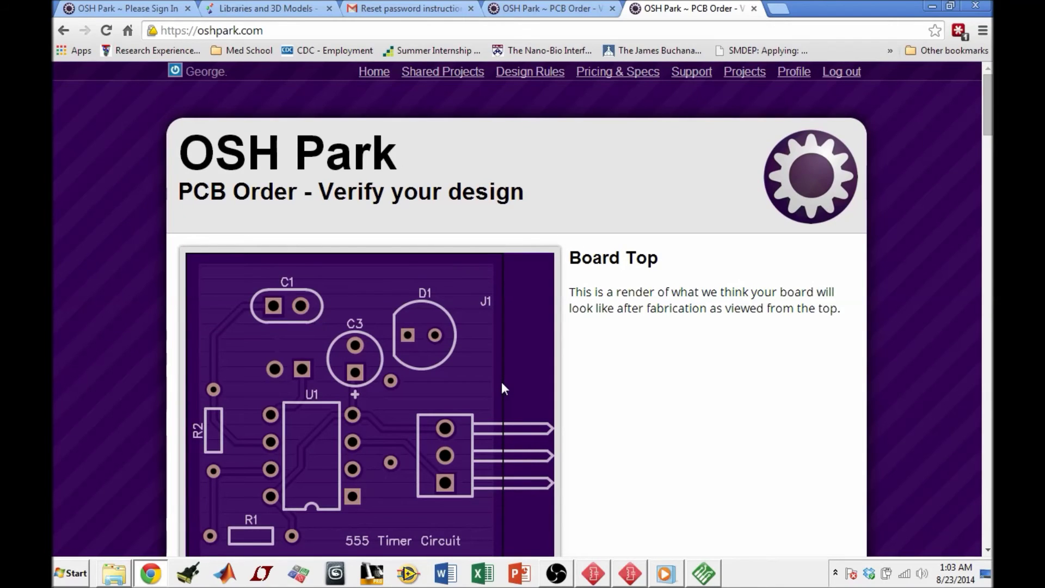
Examine the board top, board bottom, drill, top solder mask, top copper and top silkscreen renders against the site's notes.
scroll(502, 383, down, 2)
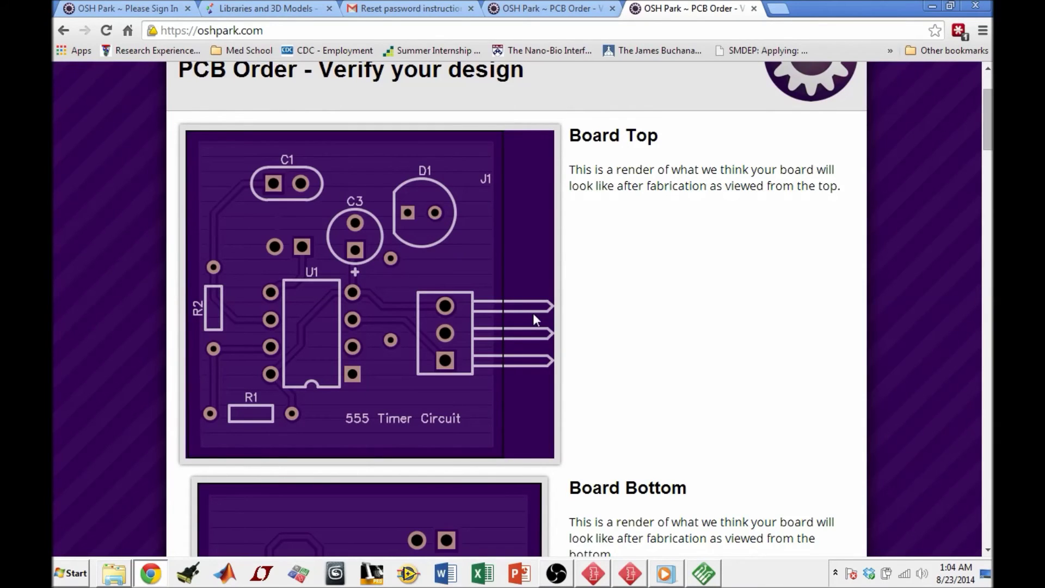
scroll(541, 316, down, 4)
scroll(587, 261, up, 3)
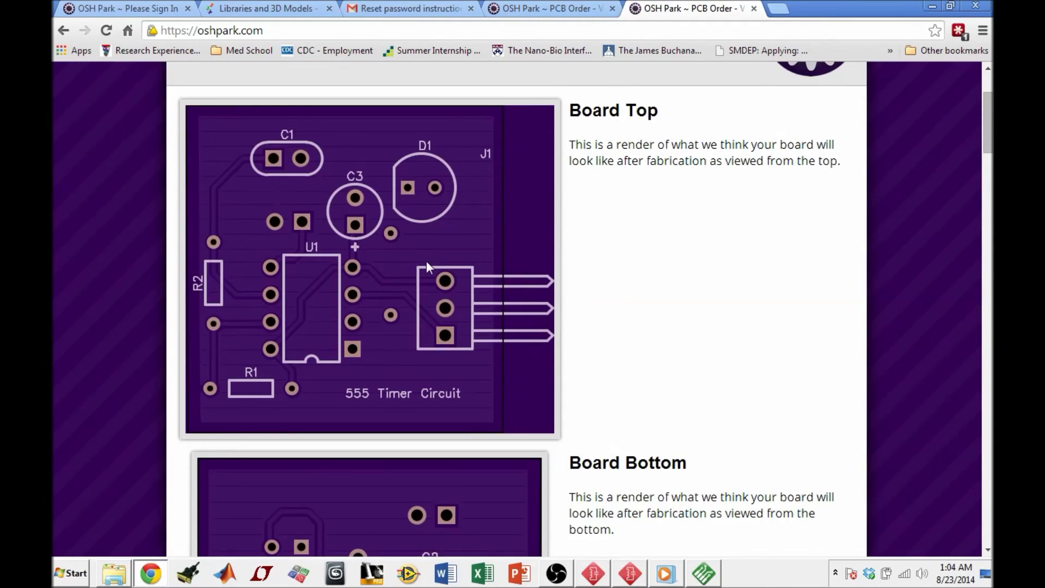
scroll(426, 262, down, 11)
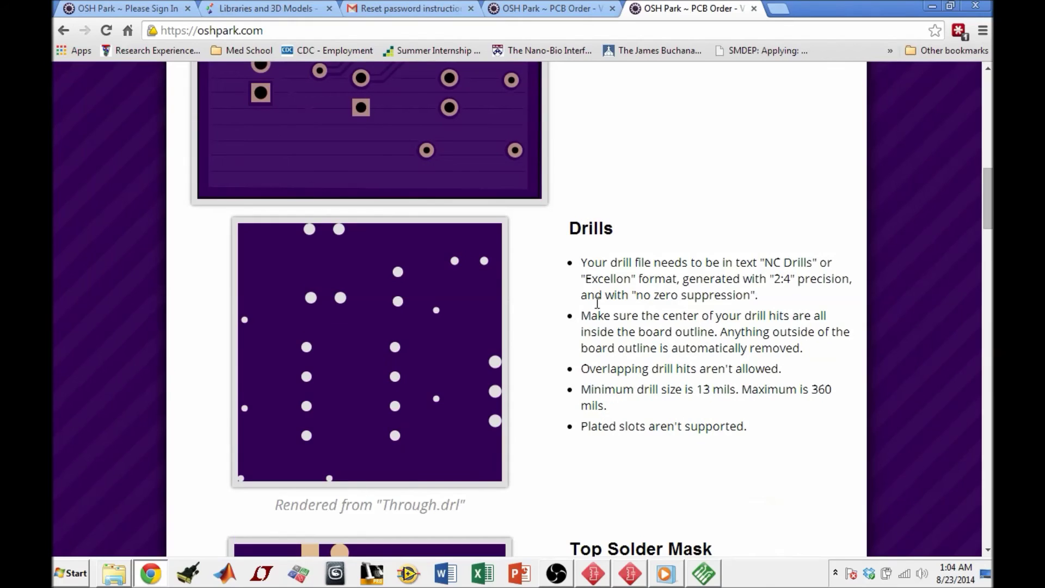
scroll(370, 302, down, 7)
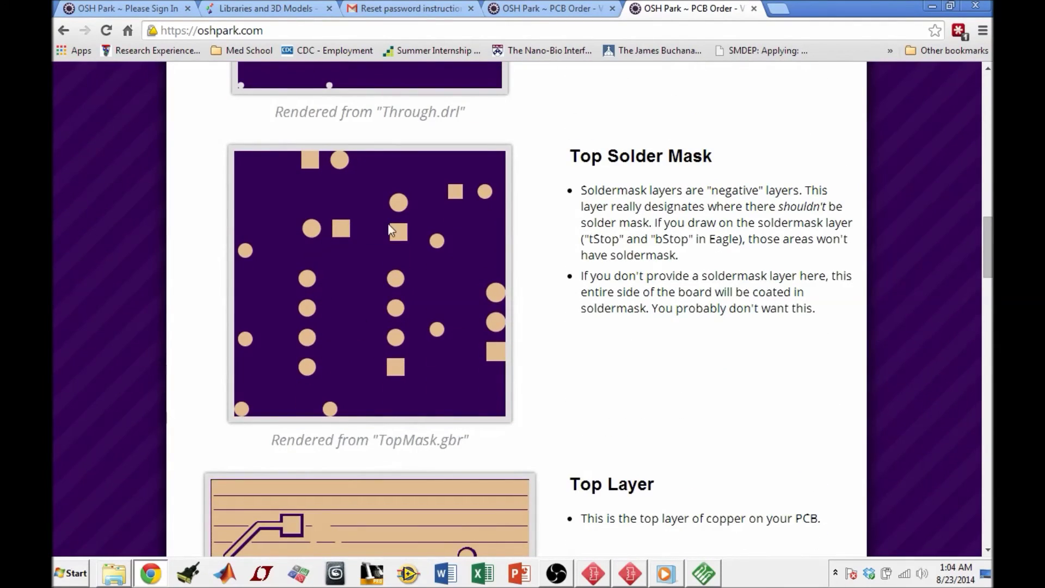
scroll(417, 263, down, 7)
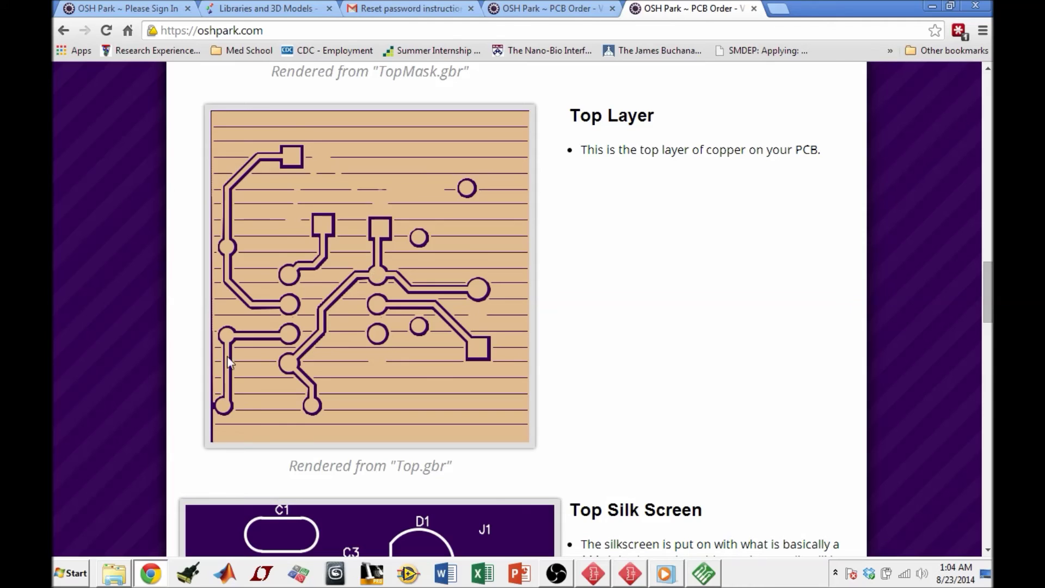
scroll(450, 308, down, 7)
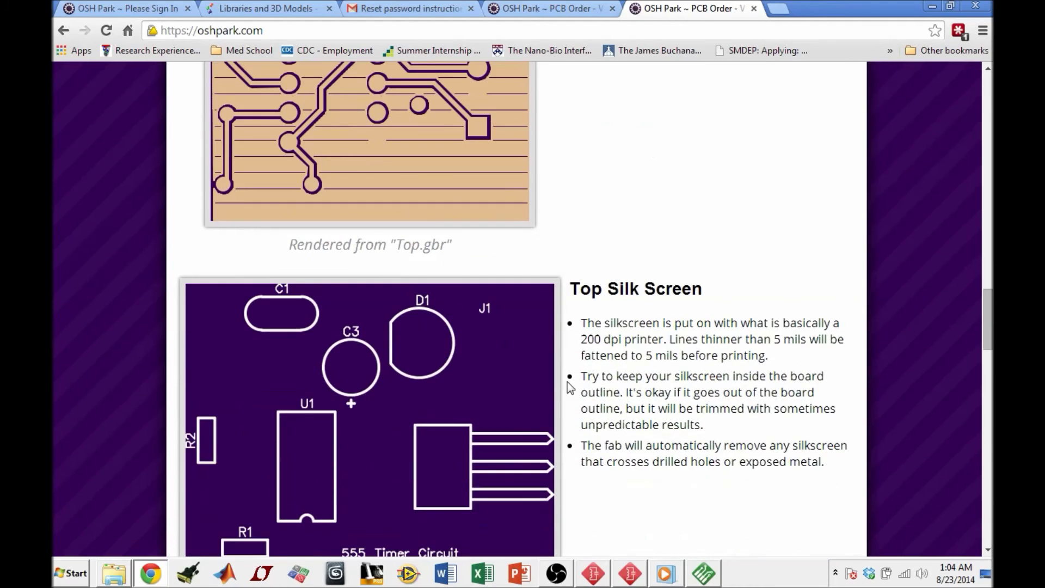
scroll(426, 286, down, 3)
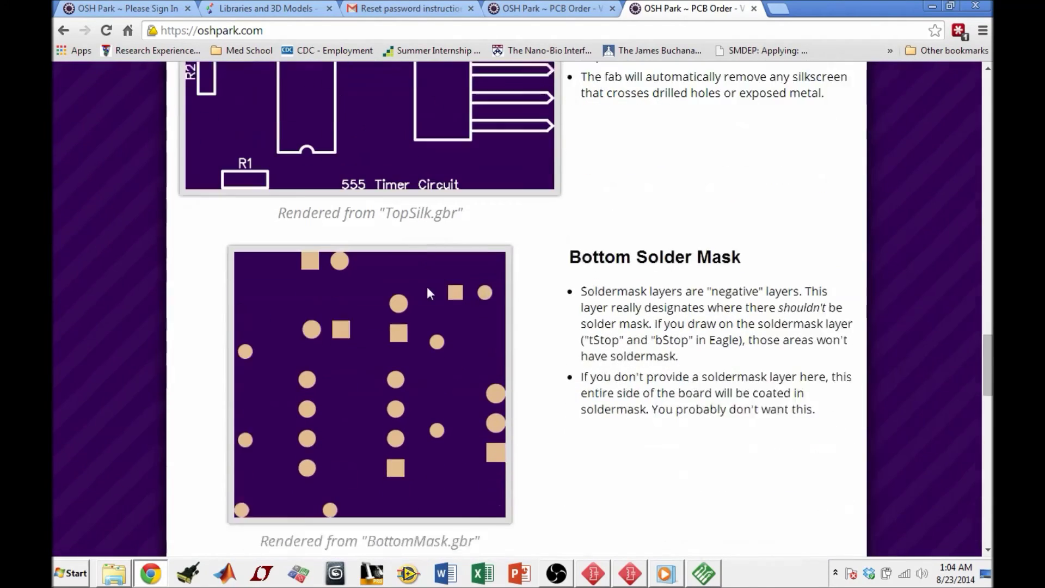
Examine the bottom solder mask, board outline, bottom copper and bottom silkscreen renders and the approval options, and recheck the Board Bottom render.
scroll(375, 367, down, 9)
scroll(374, 368, down, 2)
scroll(468, 342, up, 4)
scroll(468, 345, down, 7)
scroll(649, 362, down, 3)
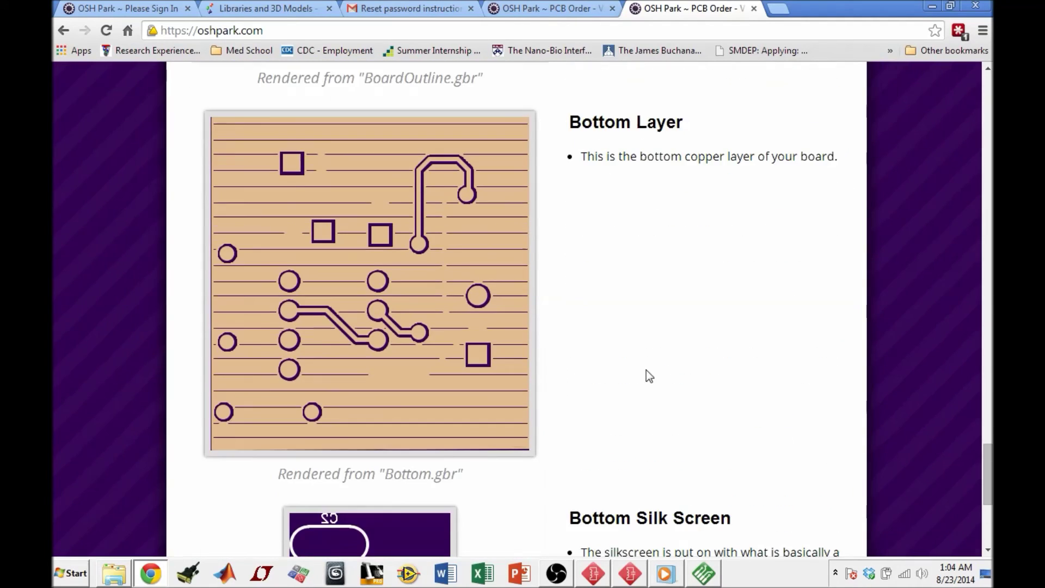
scroll(434, 333, down, 4)
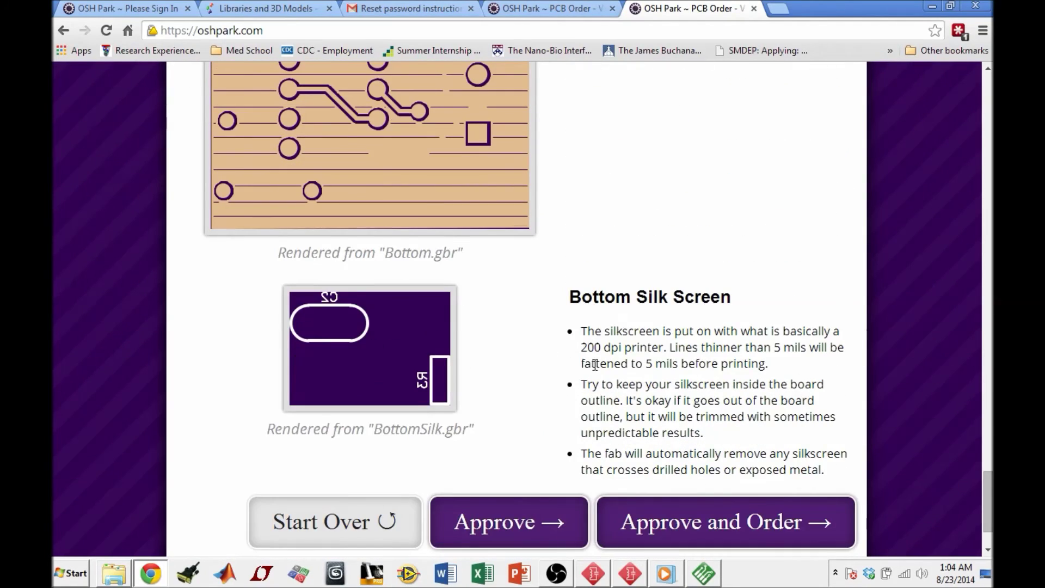
scroll(590, 361, down, 2)
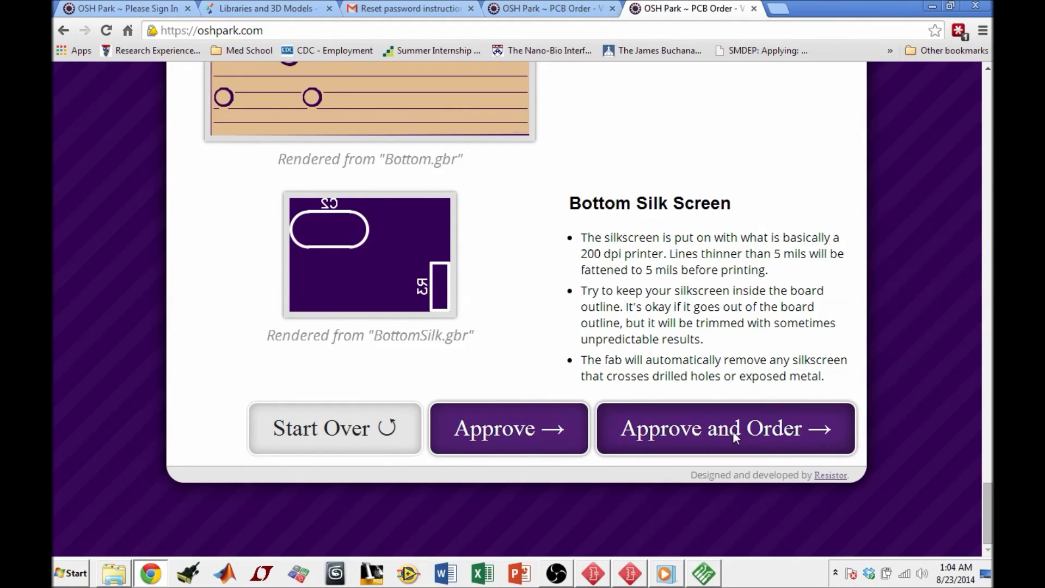
scroll(603, 342, up, 5)
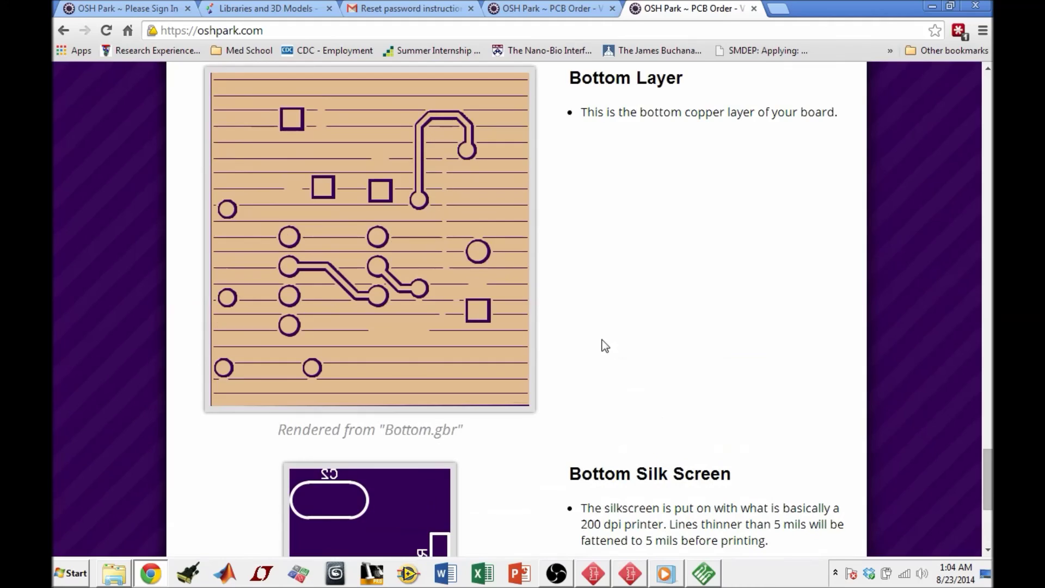
scroll(604, 345, up, 20)
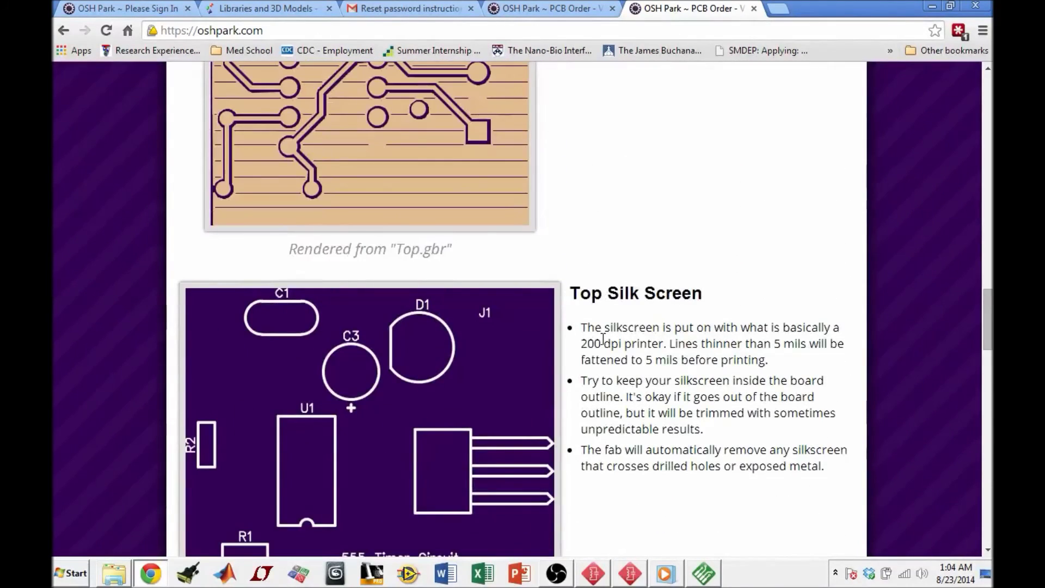
scroll(603, 340, up, 10)
scroll(603, 344, up, 10)
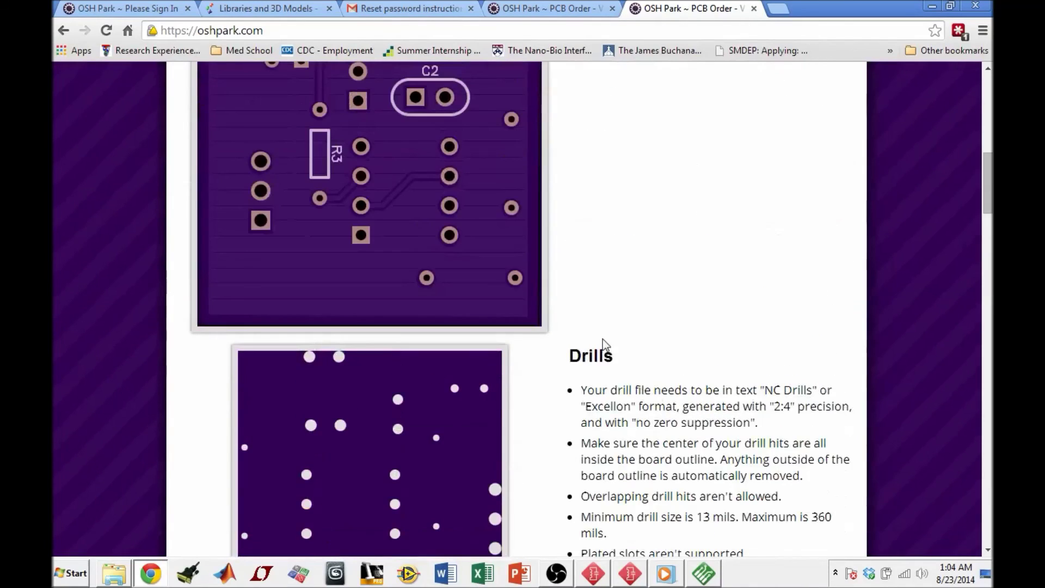
scroll(602, 339, up, 3)
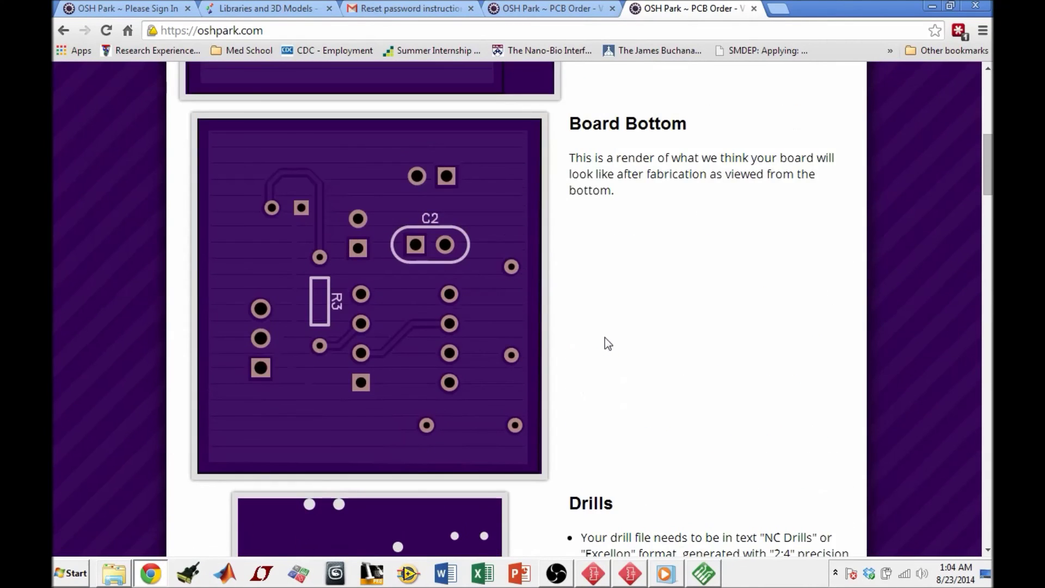
Open diptrace.com in a new browser tab and look through the boards listed in the DipTrace Forum.
click(778, 8)
text(diptrace.com)
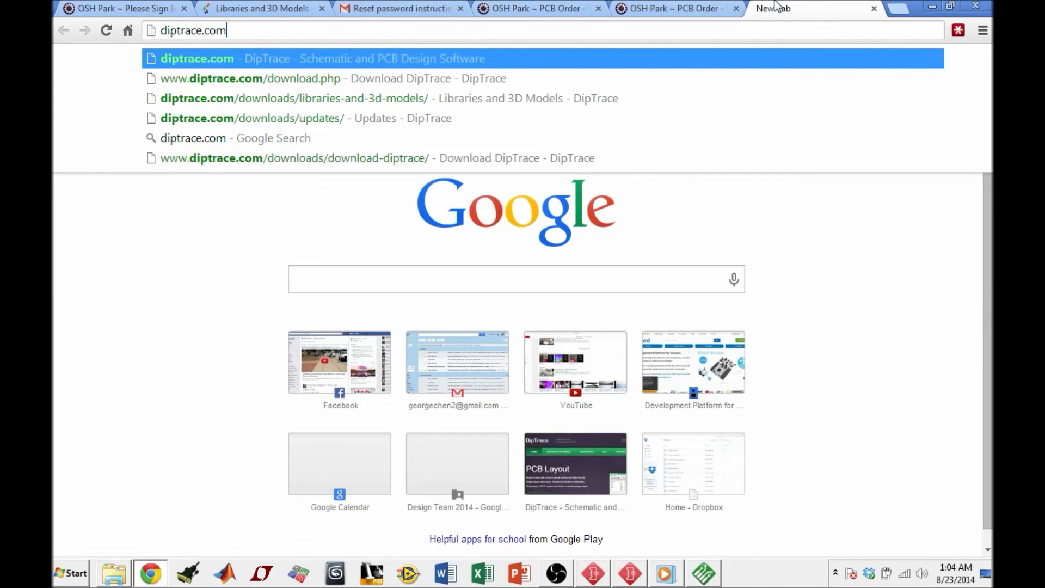
key(Return)
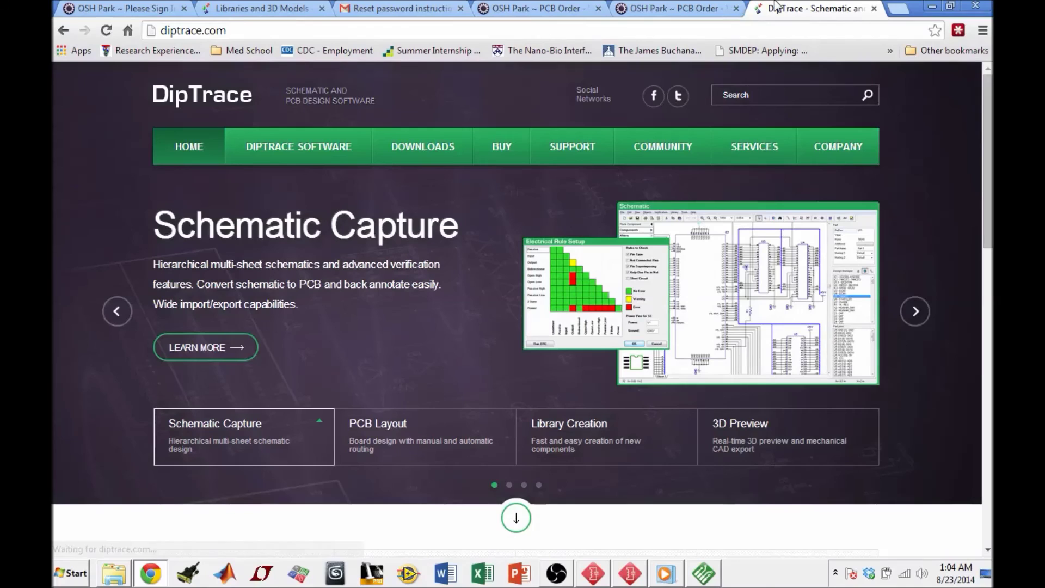
mouse_move(665, 157)
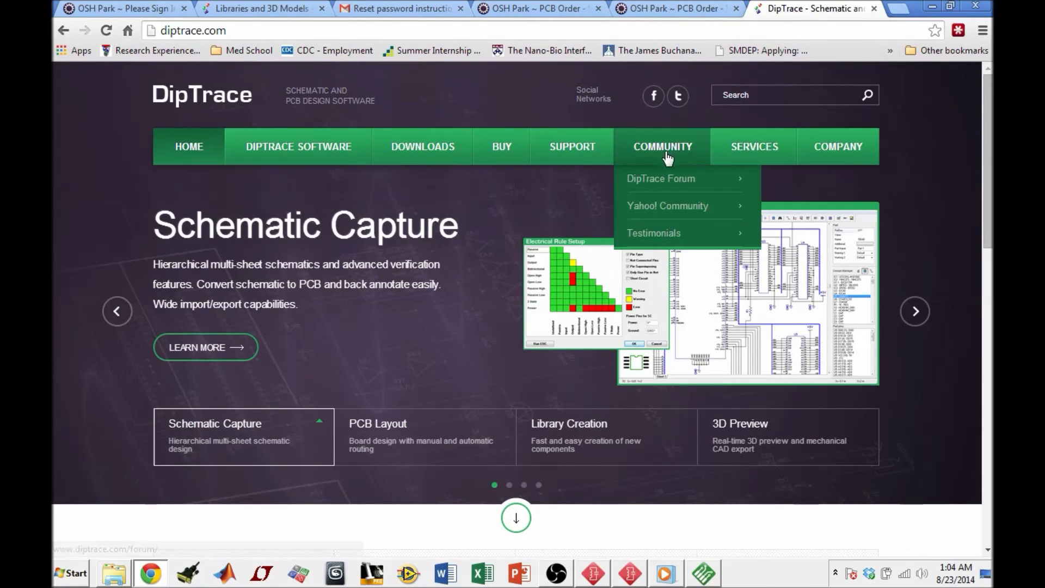
click(670, 190)
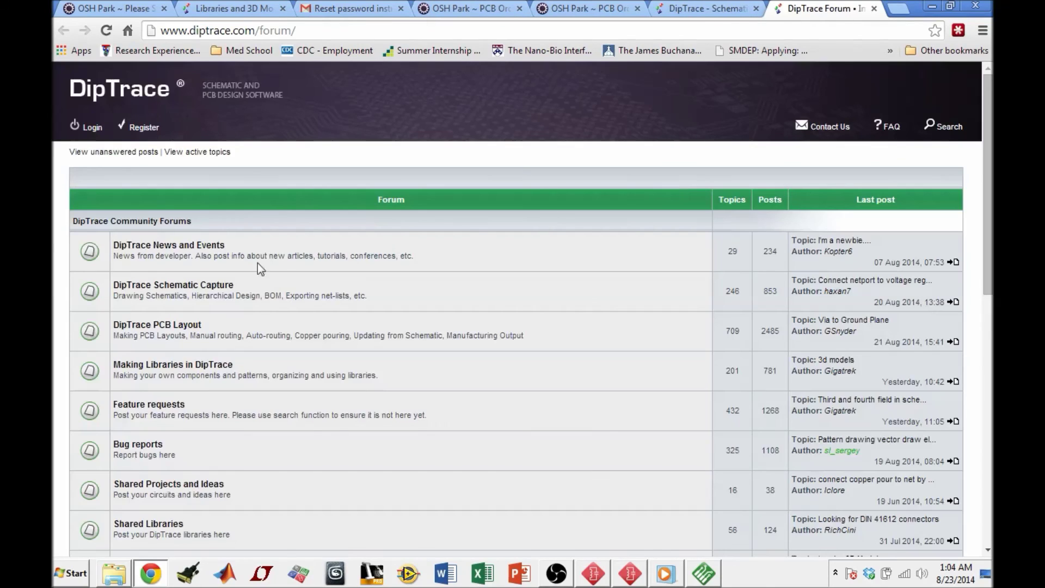
scroll(264, 416, down, 5)
scroll(390, 391, down, 3)
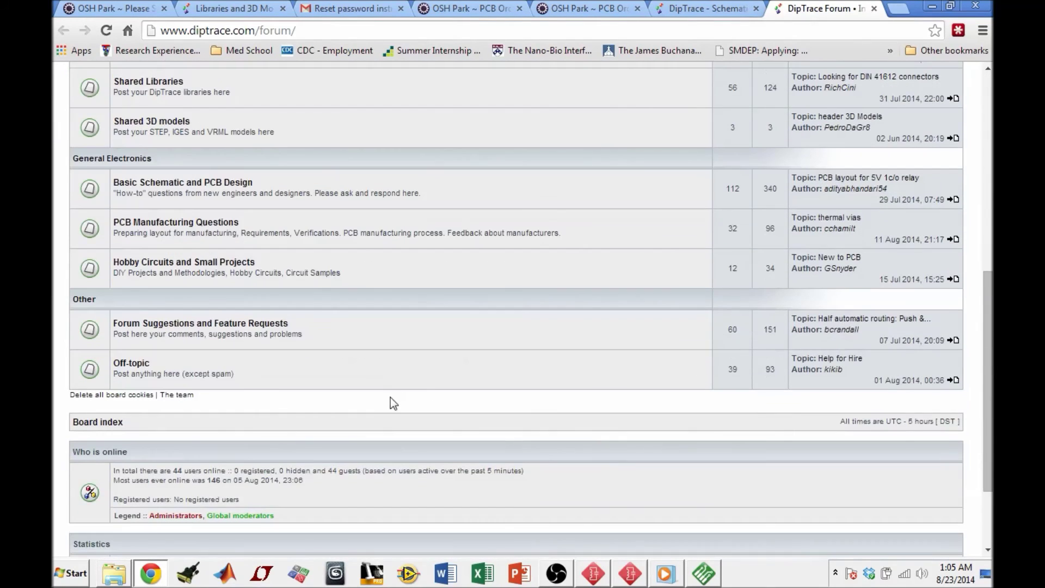
scroll(468, 366, up, 8)
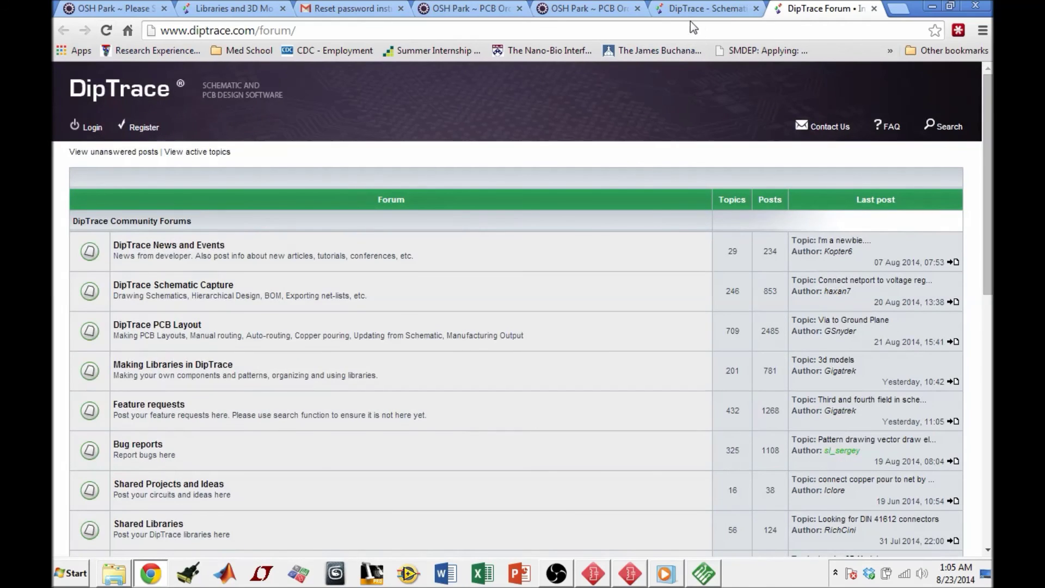
Return to the DipTrace home page and open the software's Guided Tour to view its introduction video.
click(702, 9)
mouse_move(273, 162)
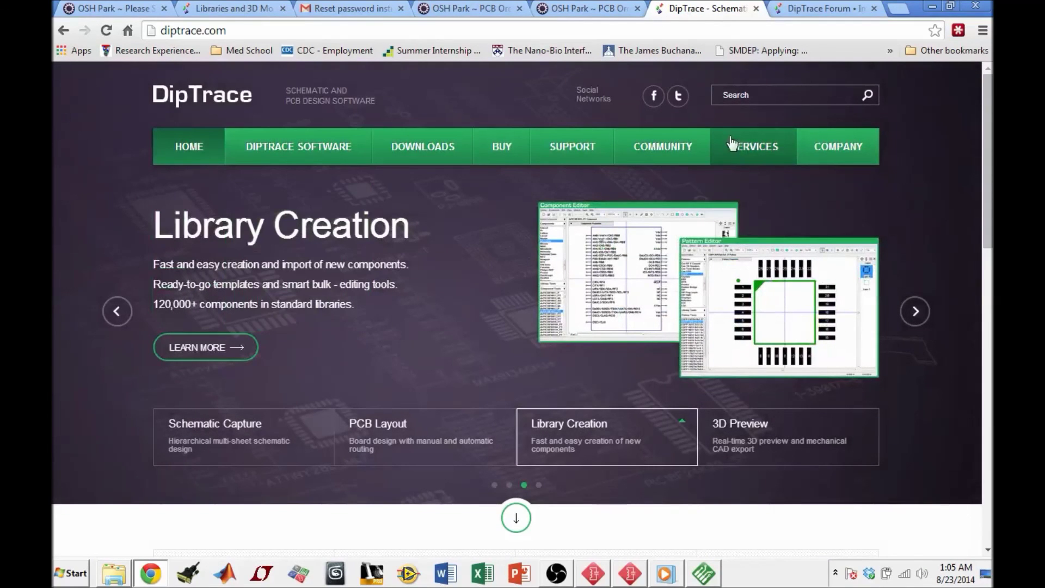
mouse_move(752, 155)
mouse_move(670, 158)
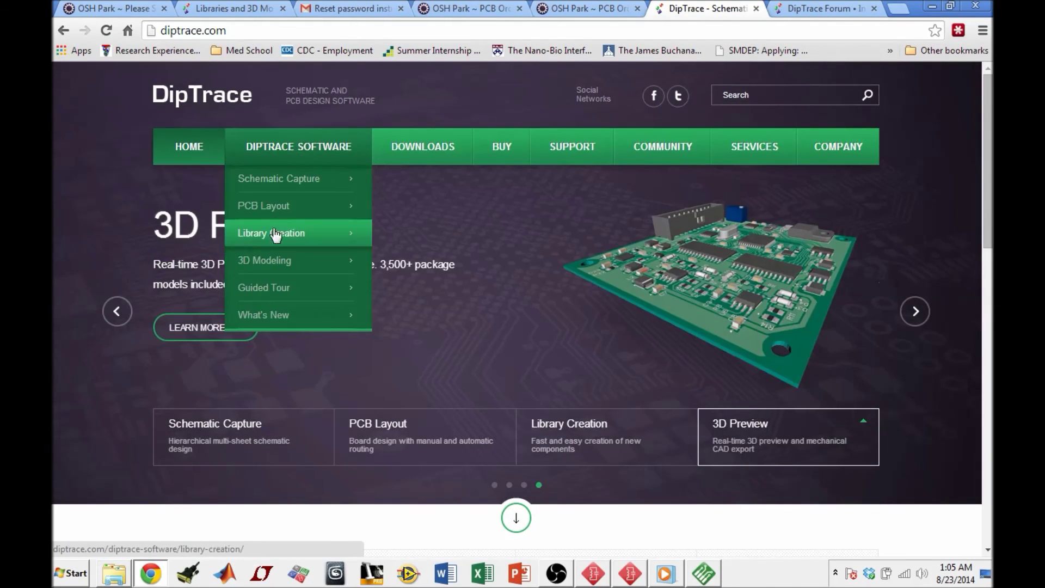
click(281, 290)
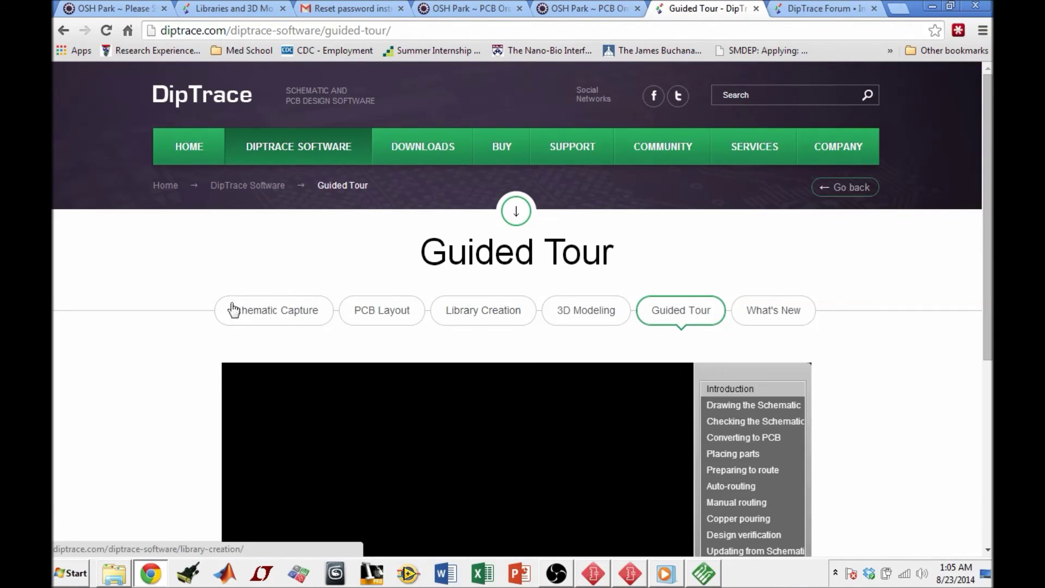
scroll(196, 370, down, 5)
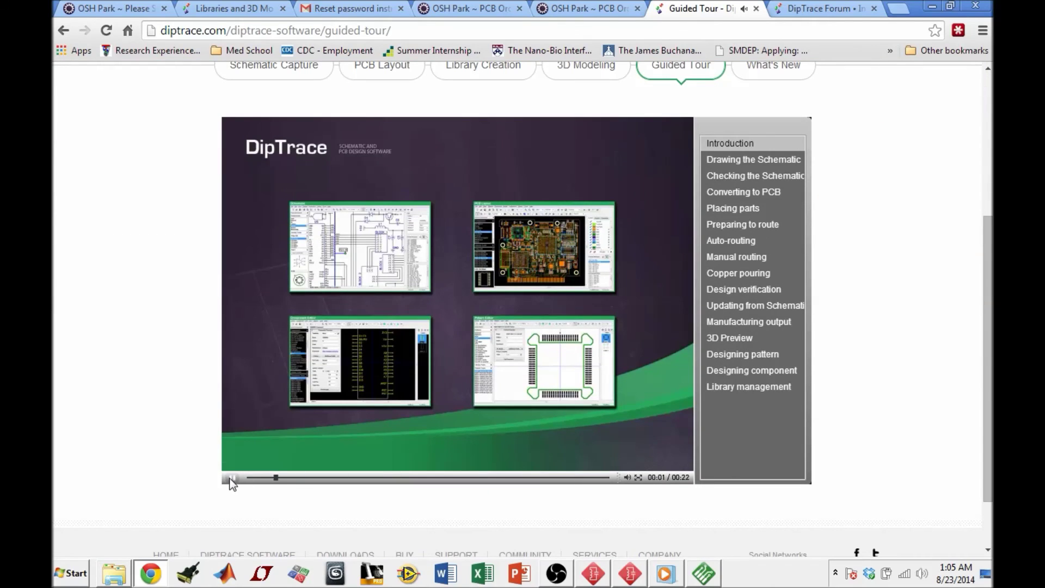